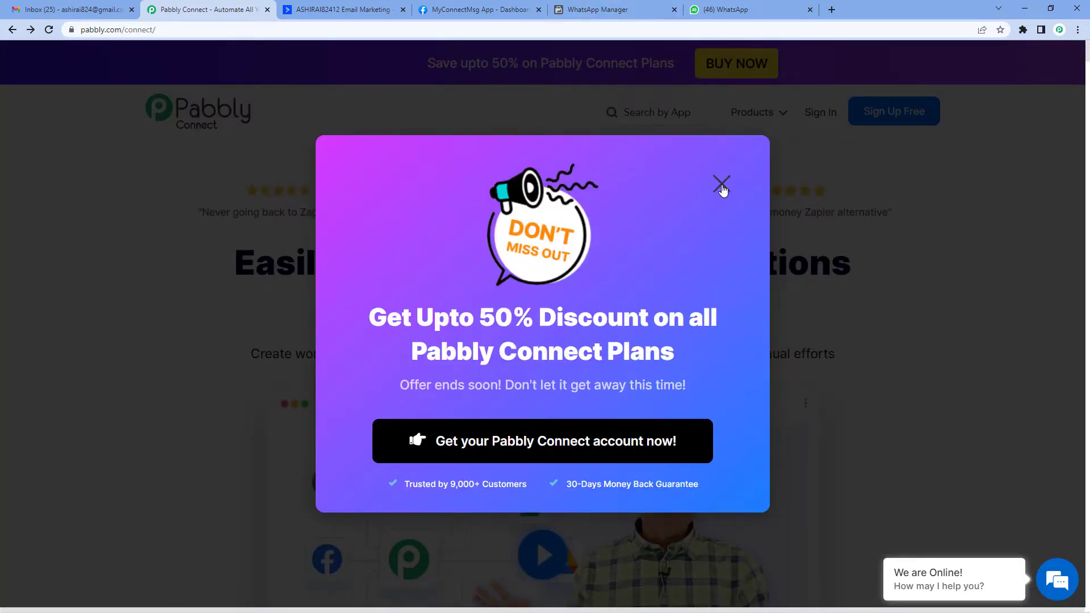
Close the discount popup and sign in to the Pabbly Connect account
left_click(723, 187)
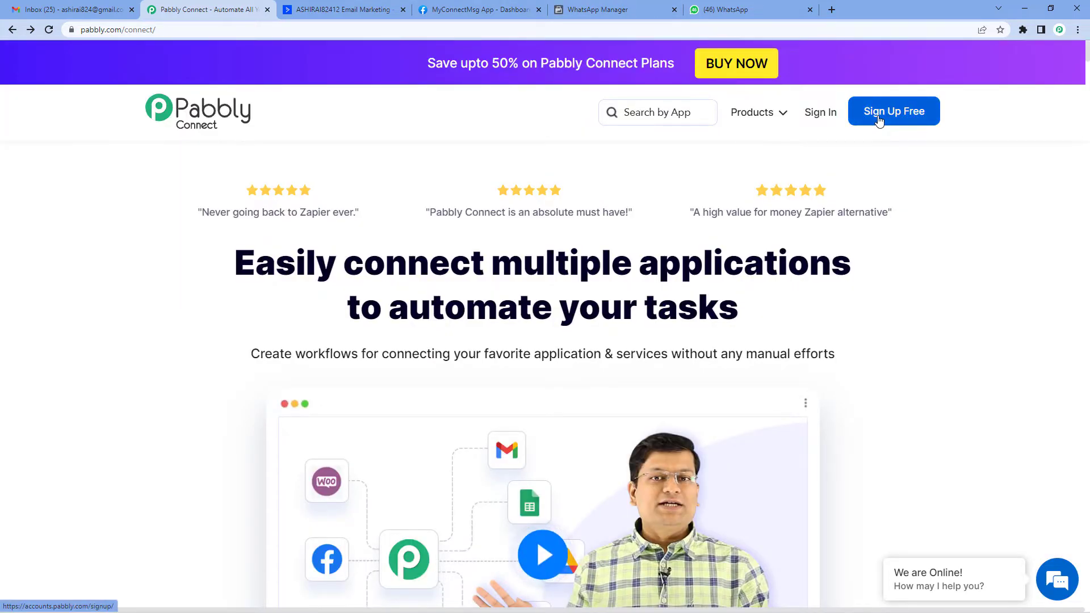
left_click(820, 114)
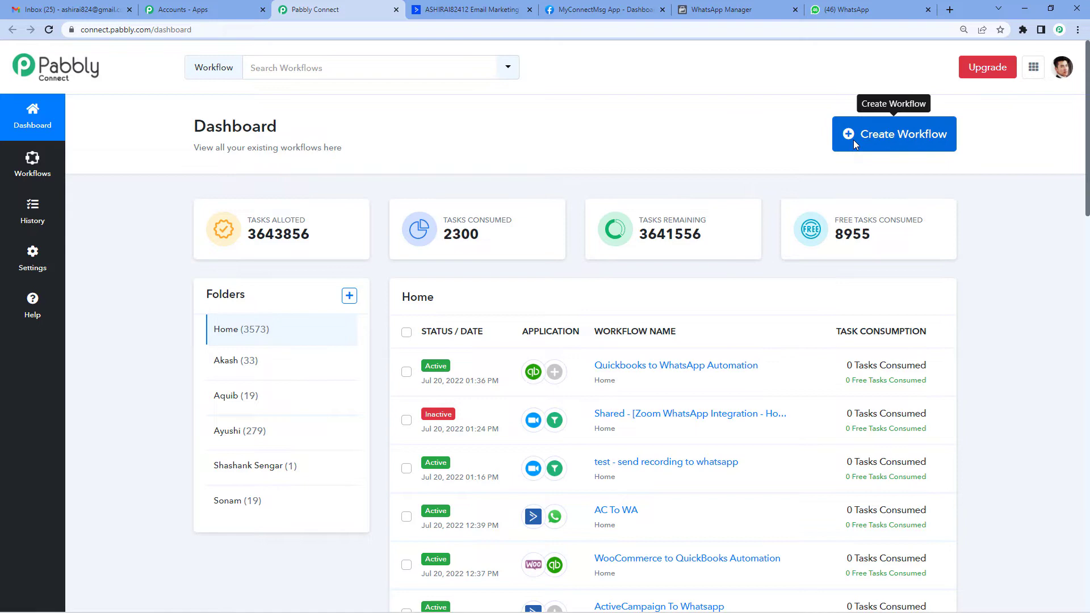
Start a new workflow and name it 'ActiveCampaign To WhatsApp'
left_click(853, 140)
left_click(443, 326)
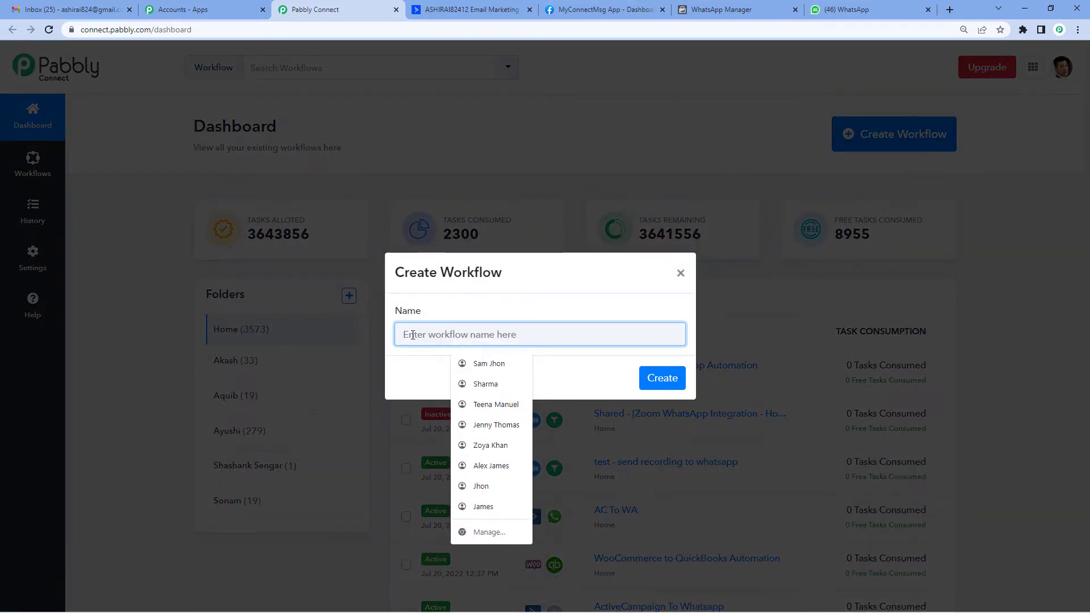
type("Act")
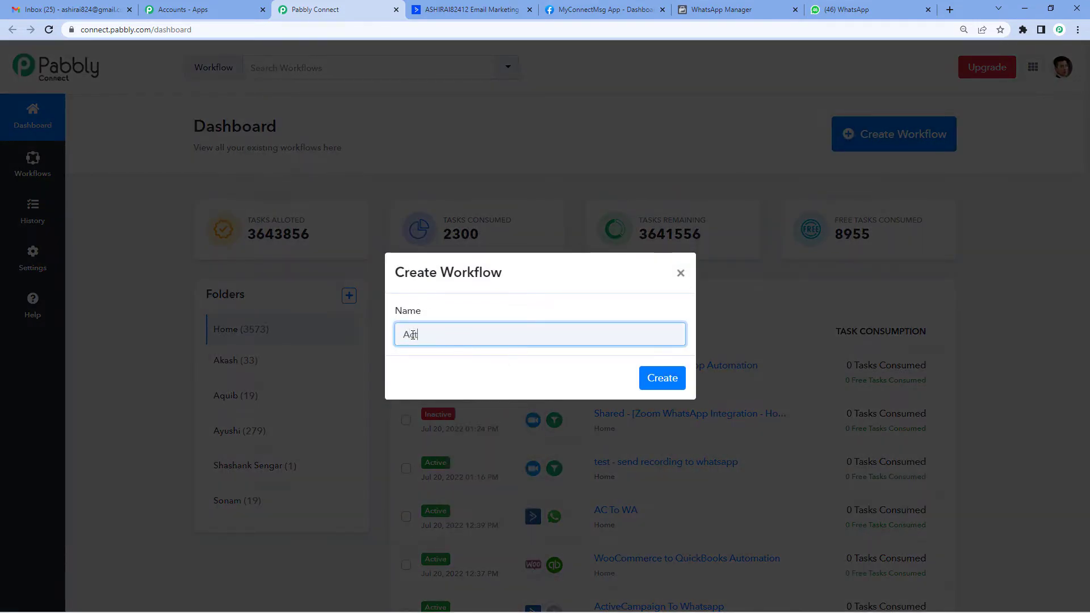
type("iveCampaign To What")
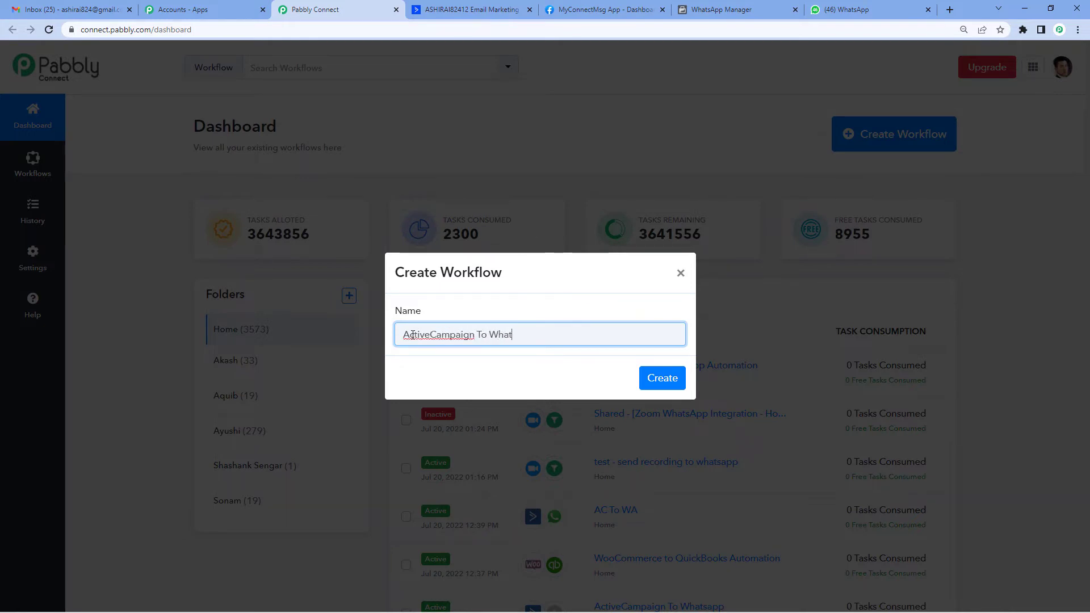
type("sApp")
left_click(673, 384)
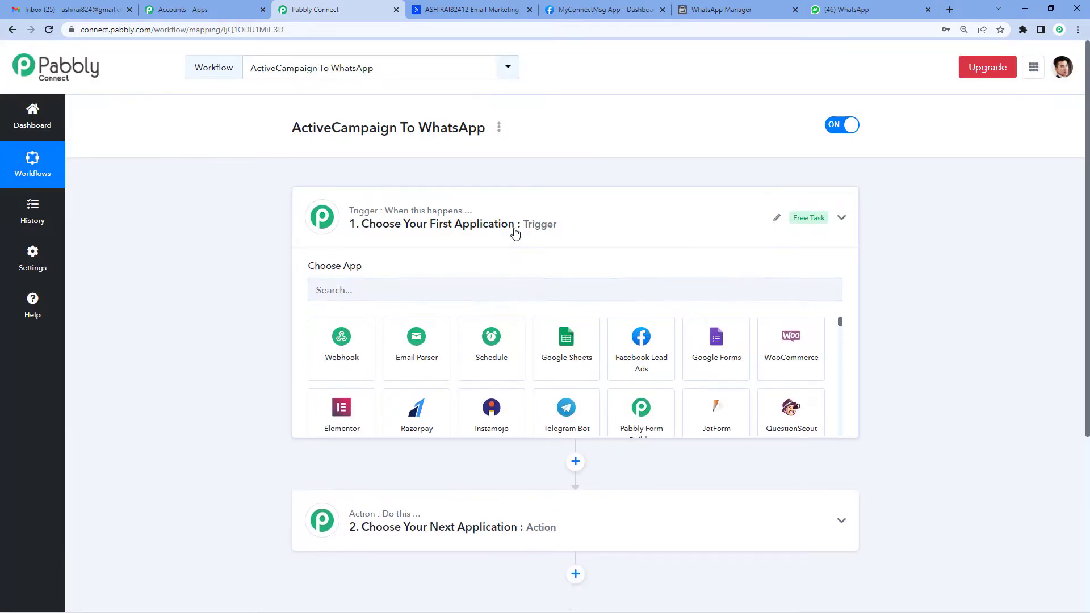
Search the trigger app list for 'active' and pick ActiveCampaign as the trigger app
left_click(515, 233)
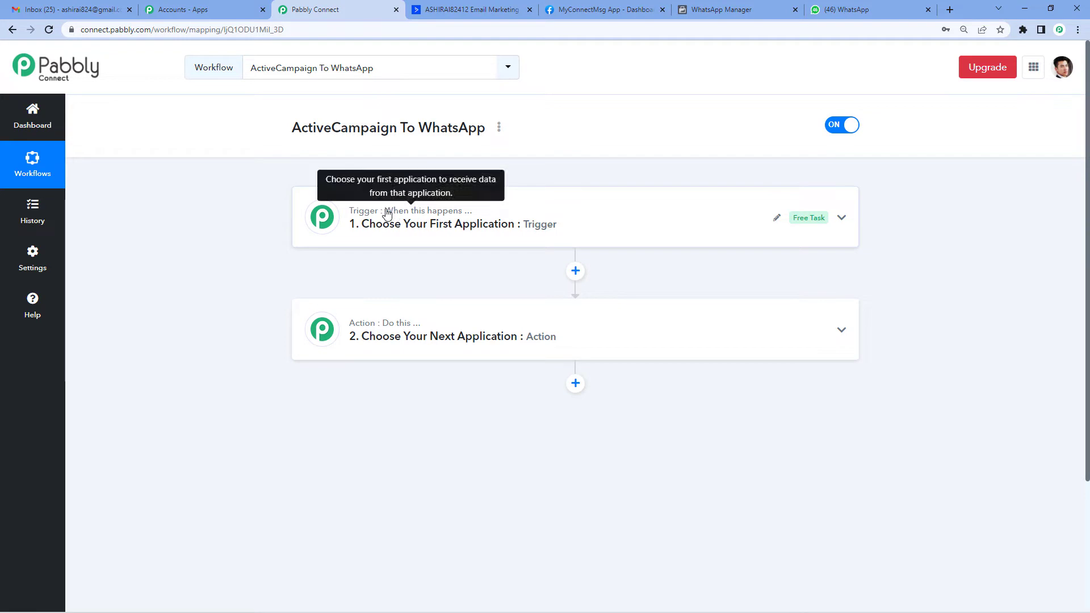
left_click_drag(386, 214, 491, 212)
left_click(474, 233)
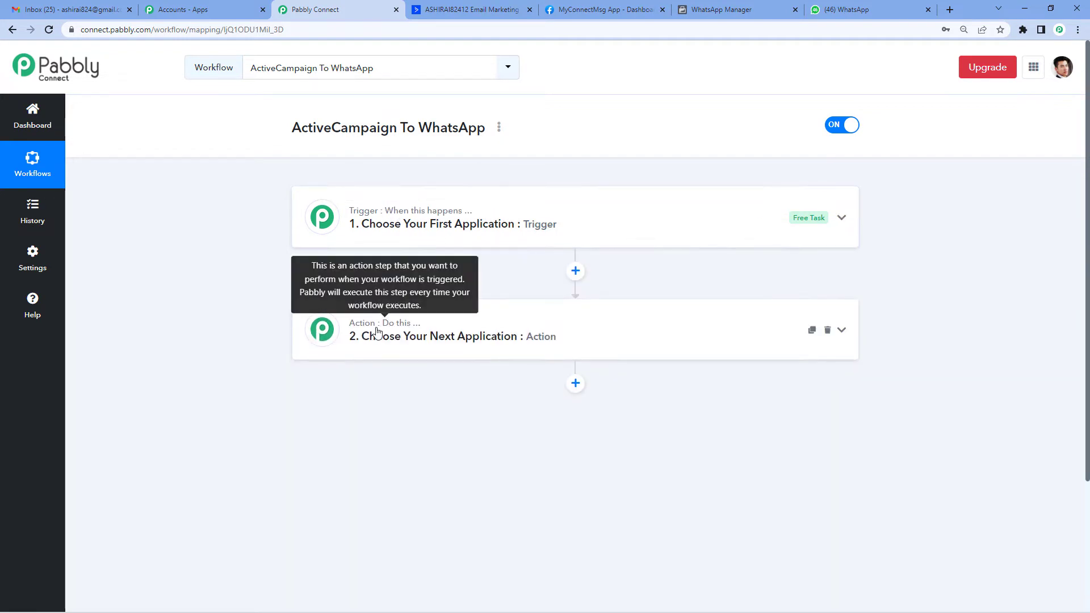
left_click_drag(381, 323, 421, 323)
left_click(448, 224)
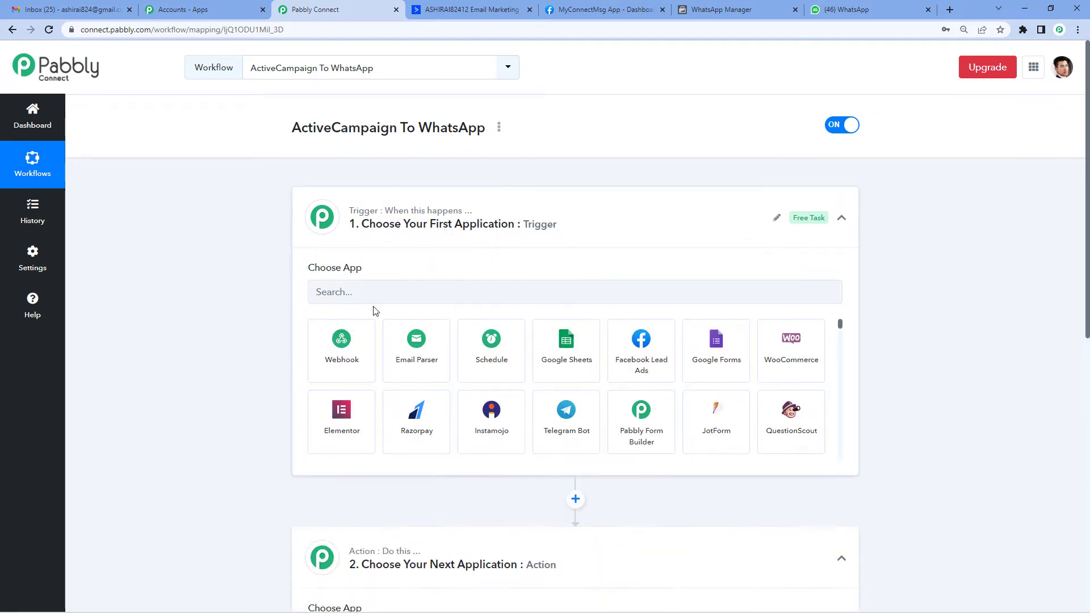
left_click(373, 292)
type("act")
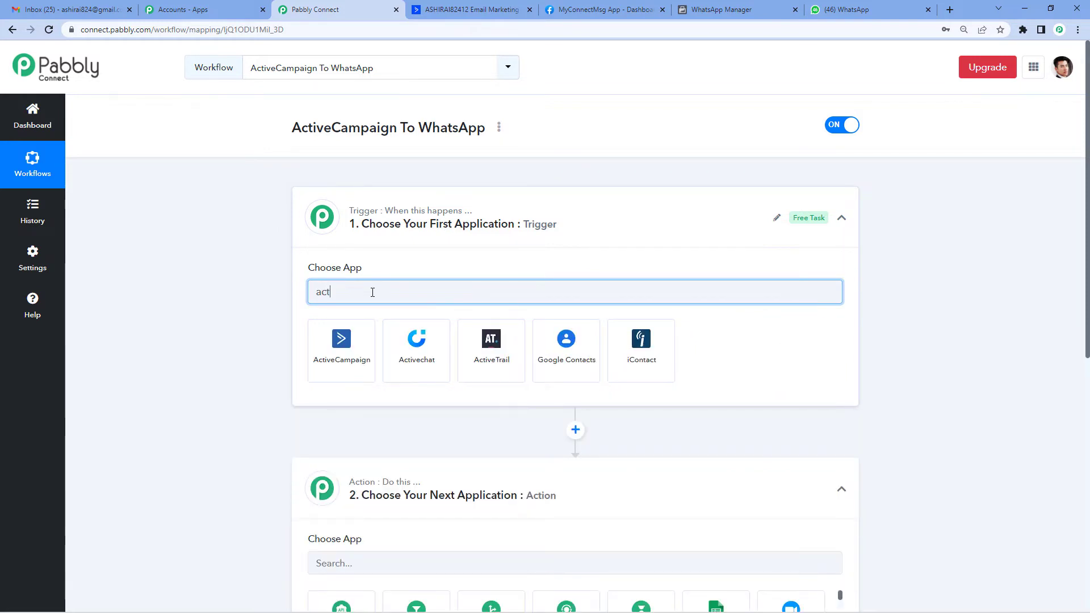
type("ive")
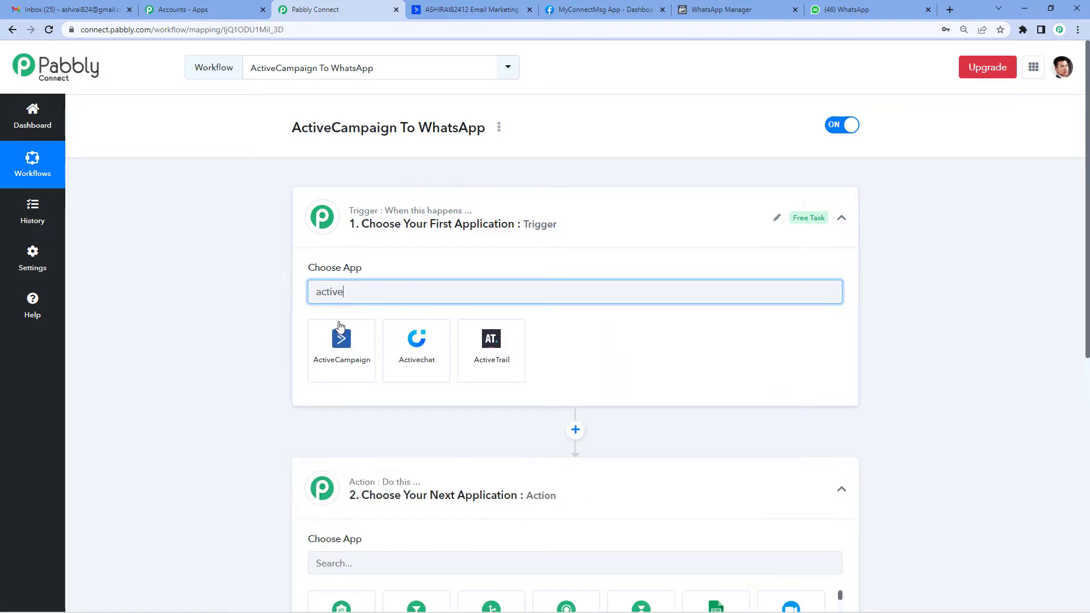
left_click(337, 341)
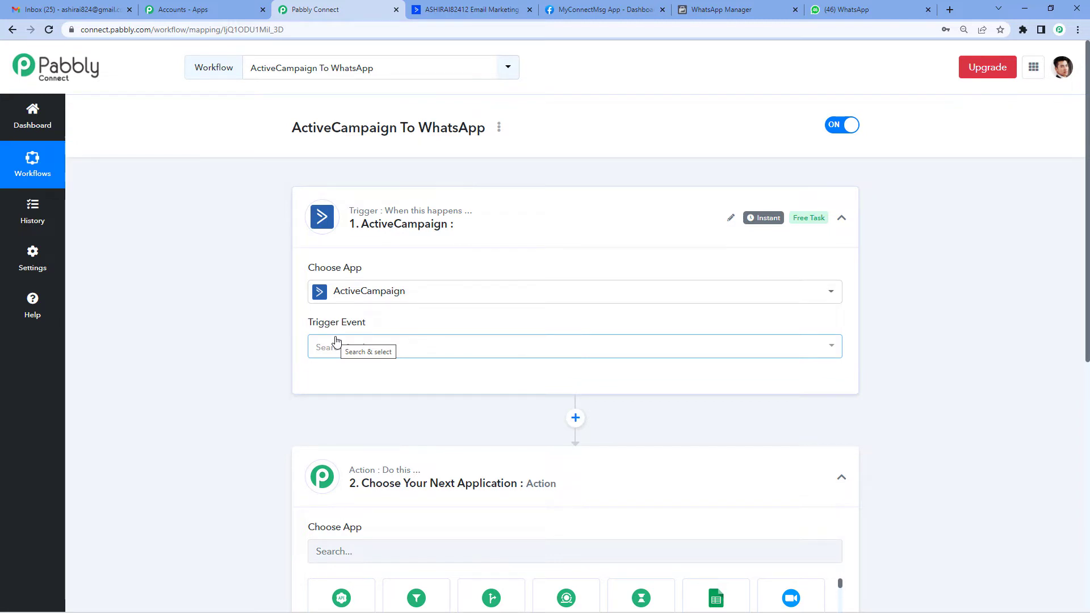
Set the trigger event to Contact Tag Added, begin a new ActiveCampaign connection, and go to ActiveCampaign
left_click(343, 346)
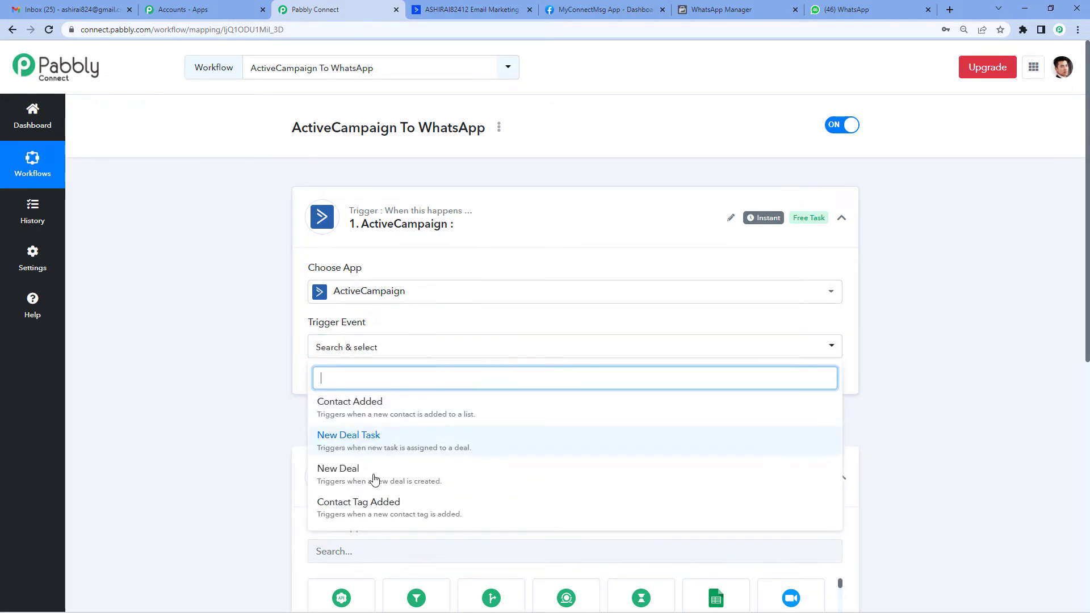
left_click(371, 511)
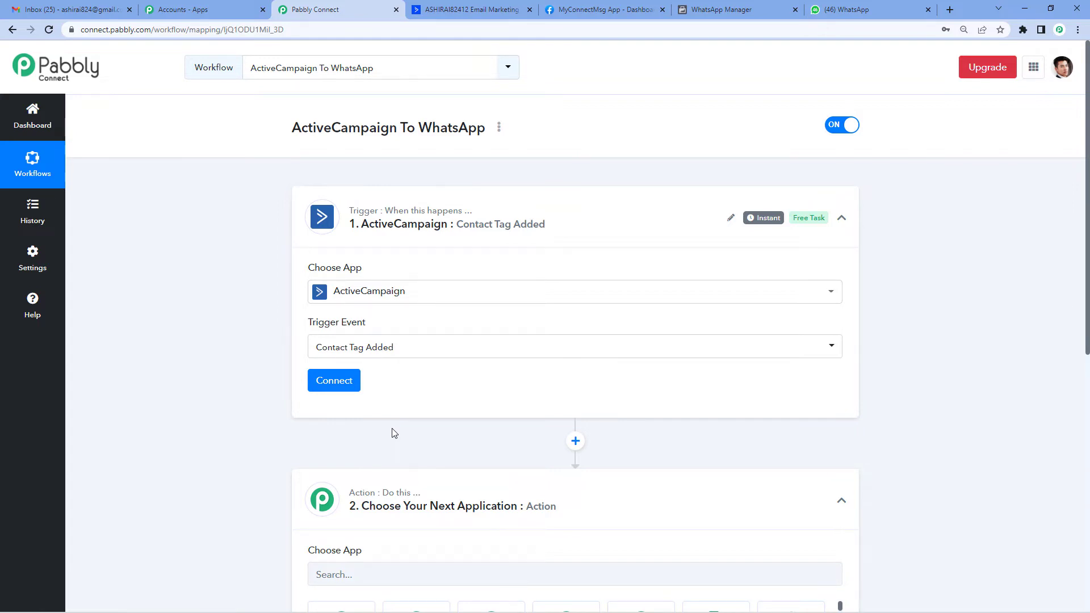
left_click(341, 383)
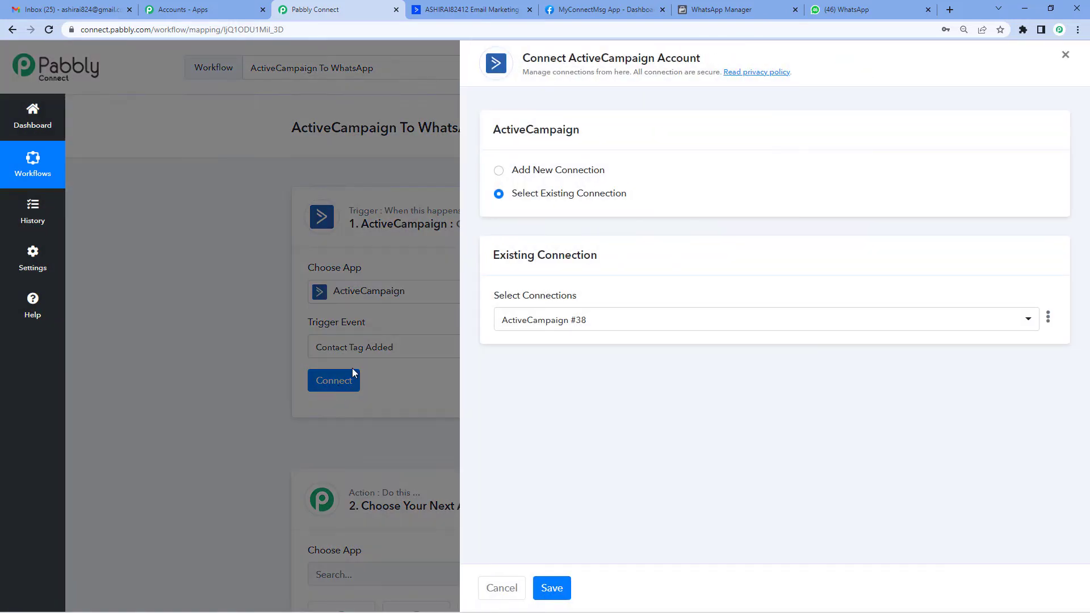
left_click(499, 175)
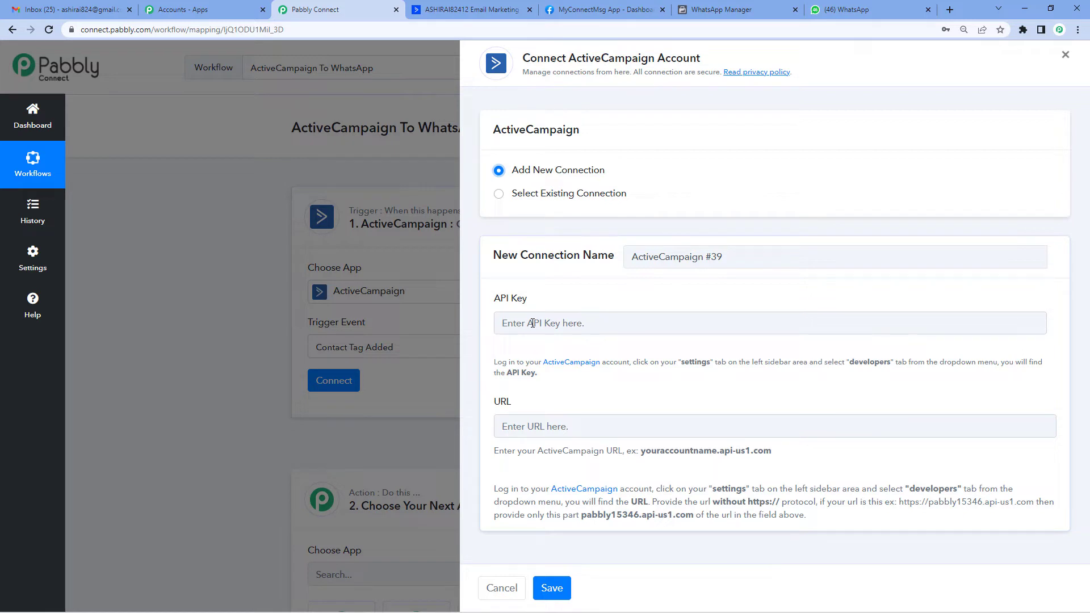
left_click(456, 7)
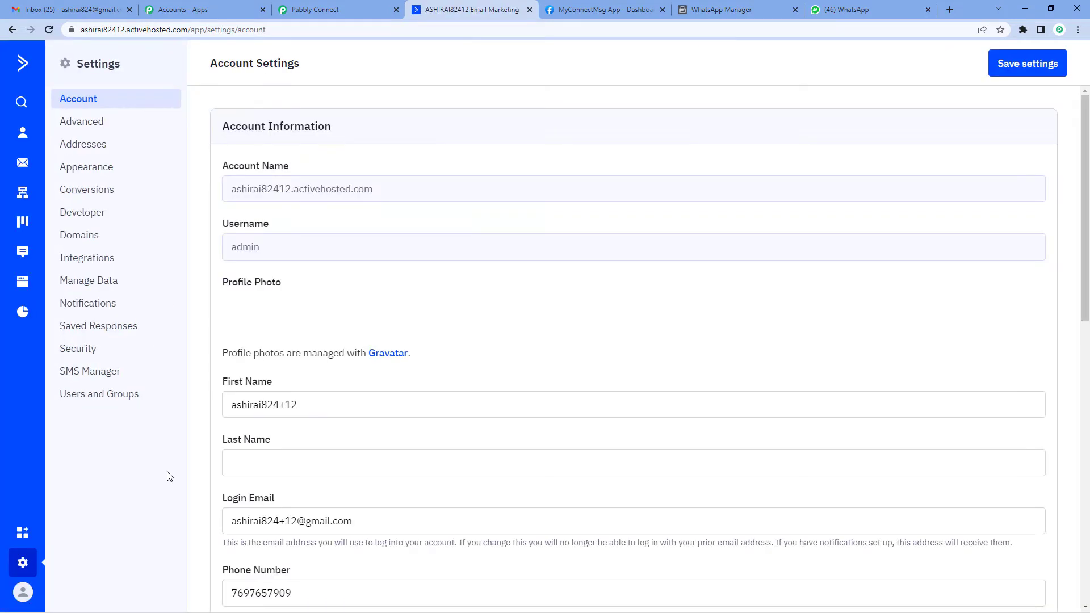
Copy the API key from ActiveCampaign's Developer settings and return to Pabbly Connect
left_click(84, 214)
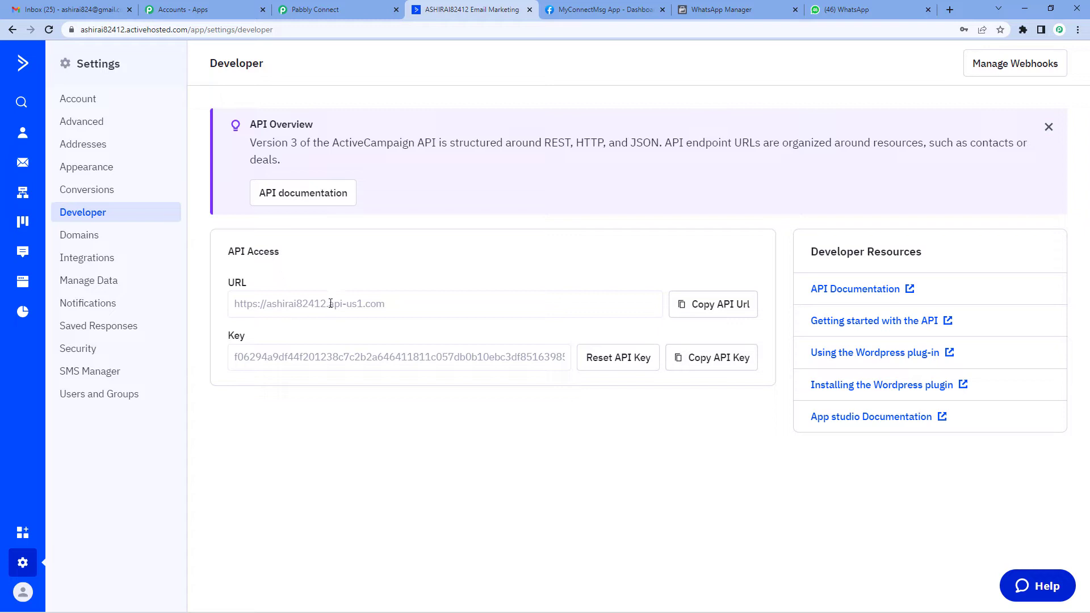
left_click(712, 358)
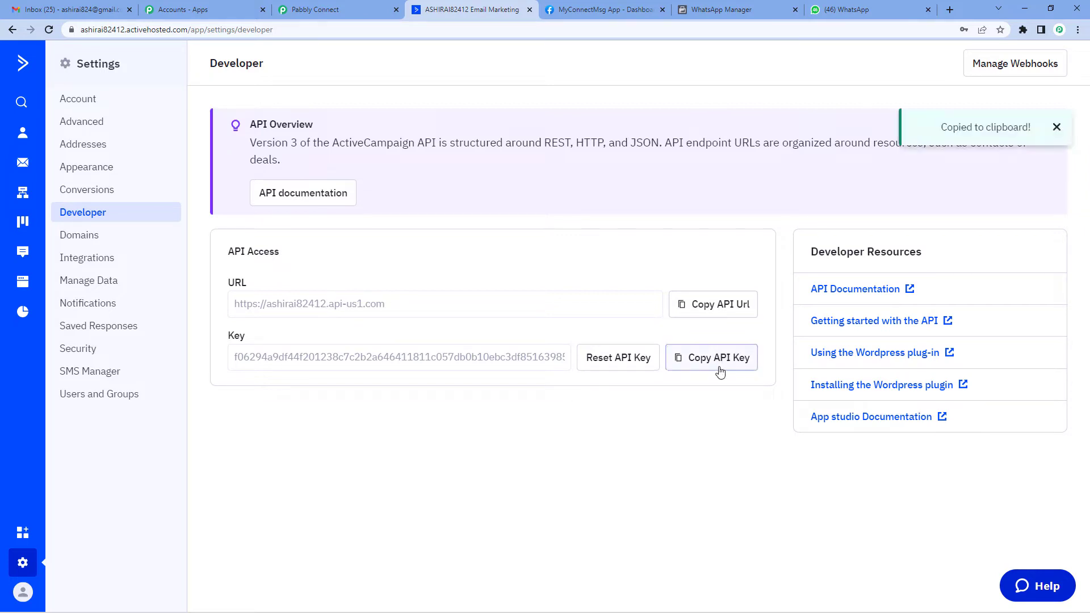
left_click(329, 8)
Paste the ActiveCampaign API key and the copied API URL into the connection form
left_click(586, 327)
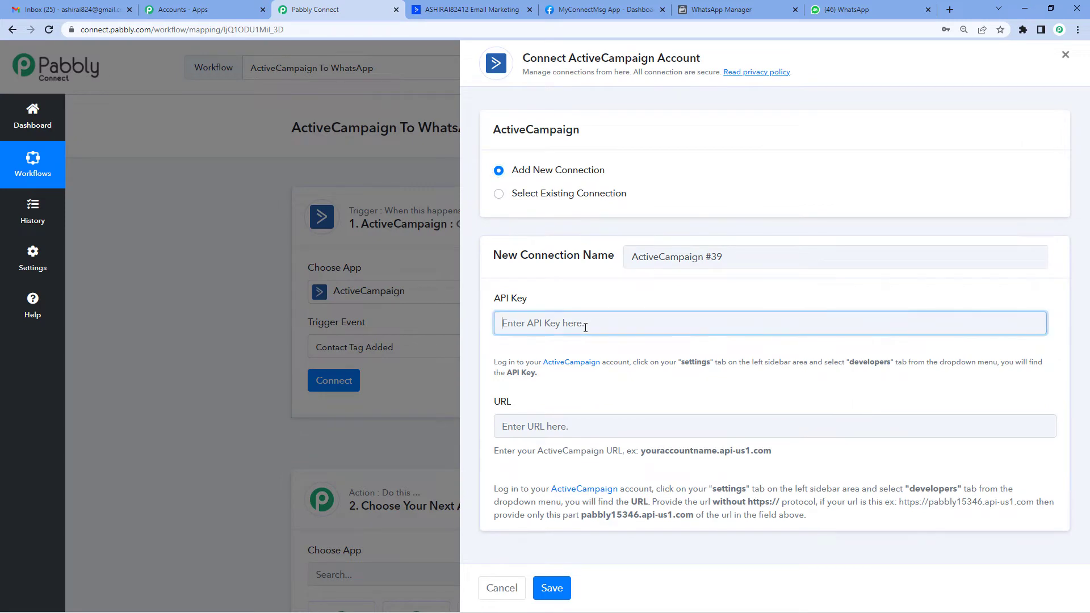
key("ctrl+v")
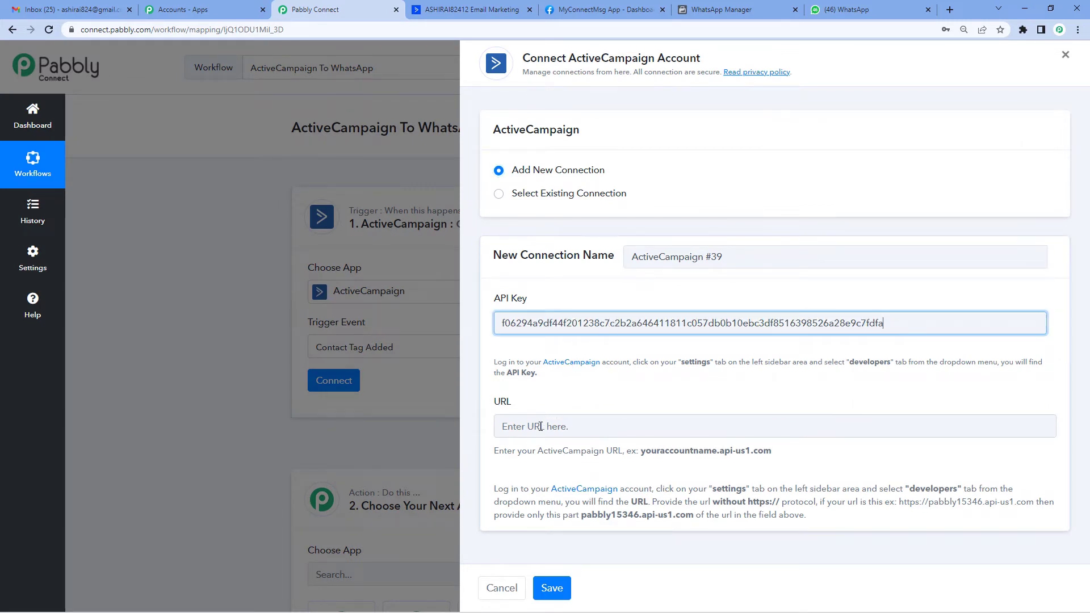
left_click(535, 428)
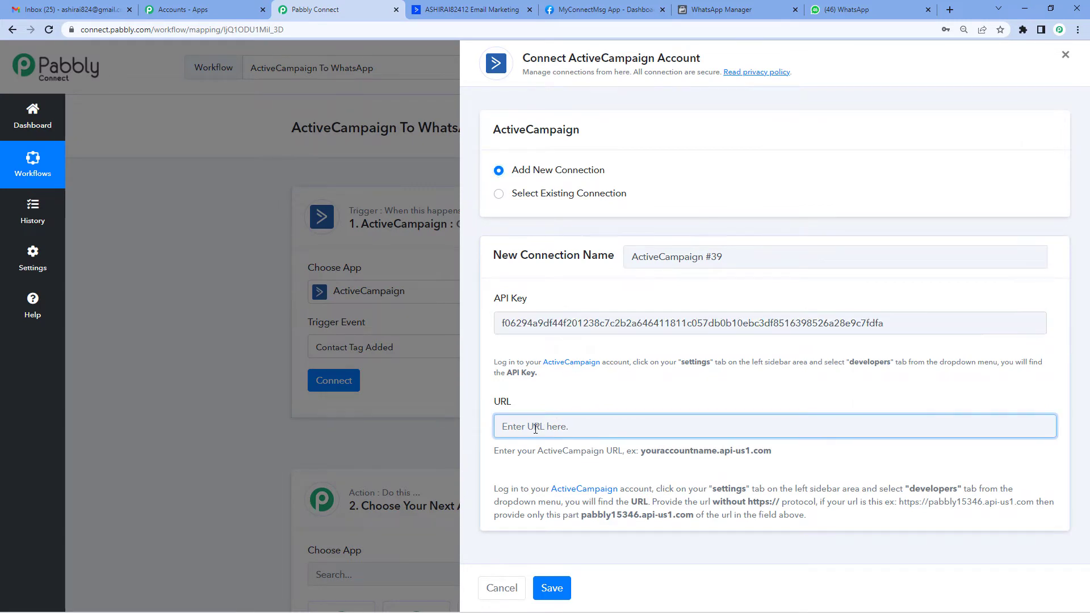
left_click(452, 8)
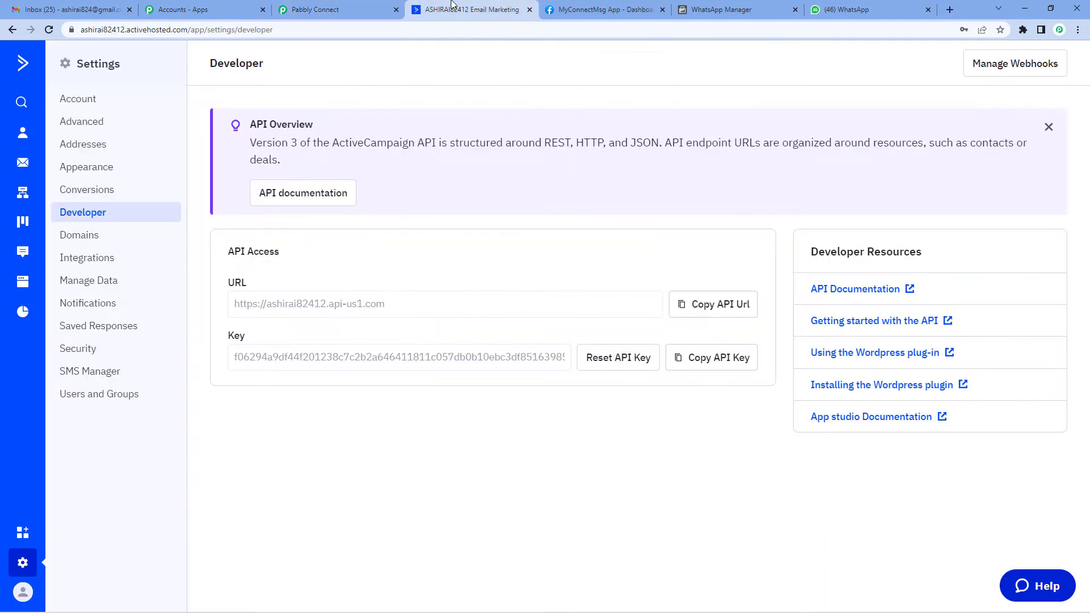
left_click(716, 320)
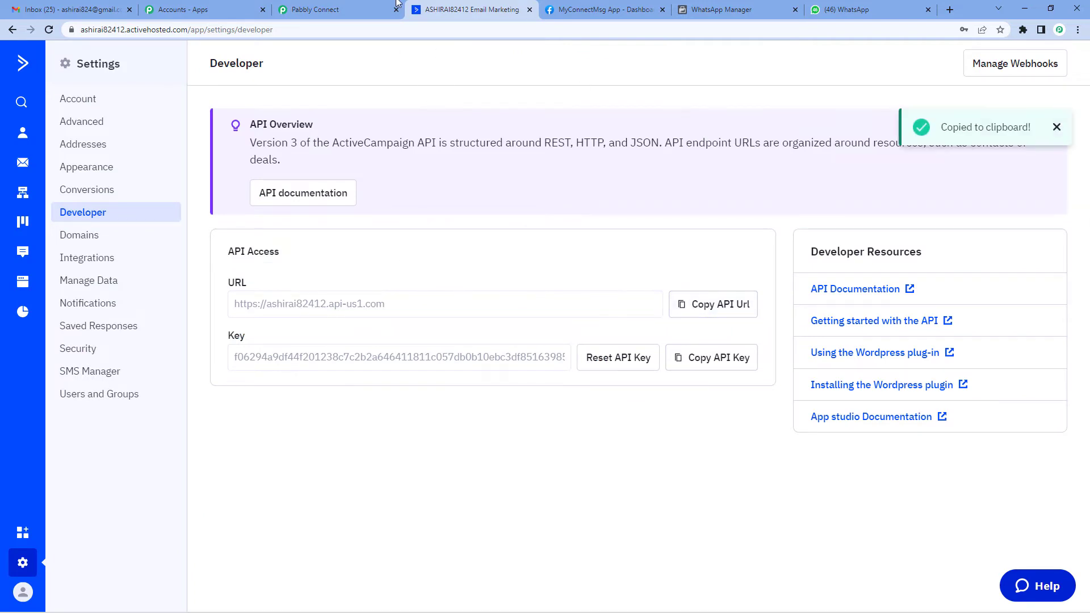
left_click(330, 9)
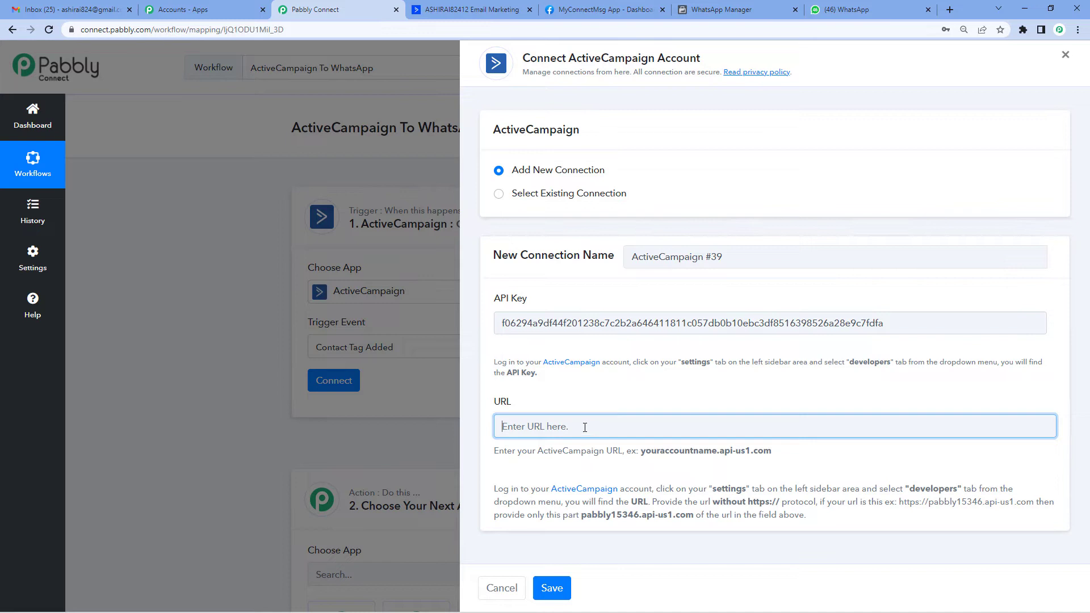
key("ctrl+v")
left_click_drag(507, 451, 743, 454)
left_click(633, 453)
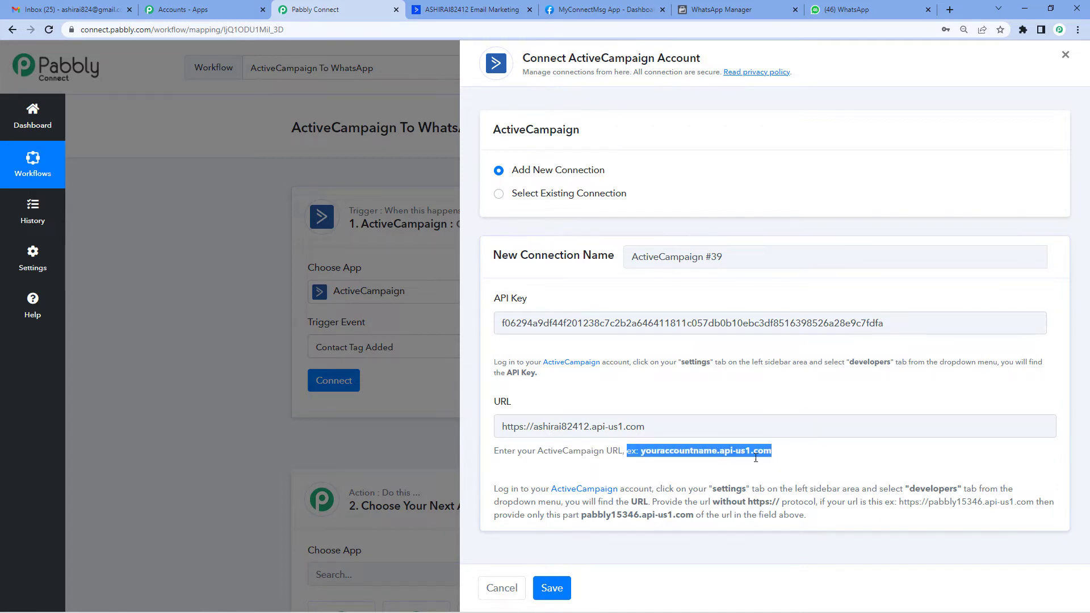
left_click(533, 432)
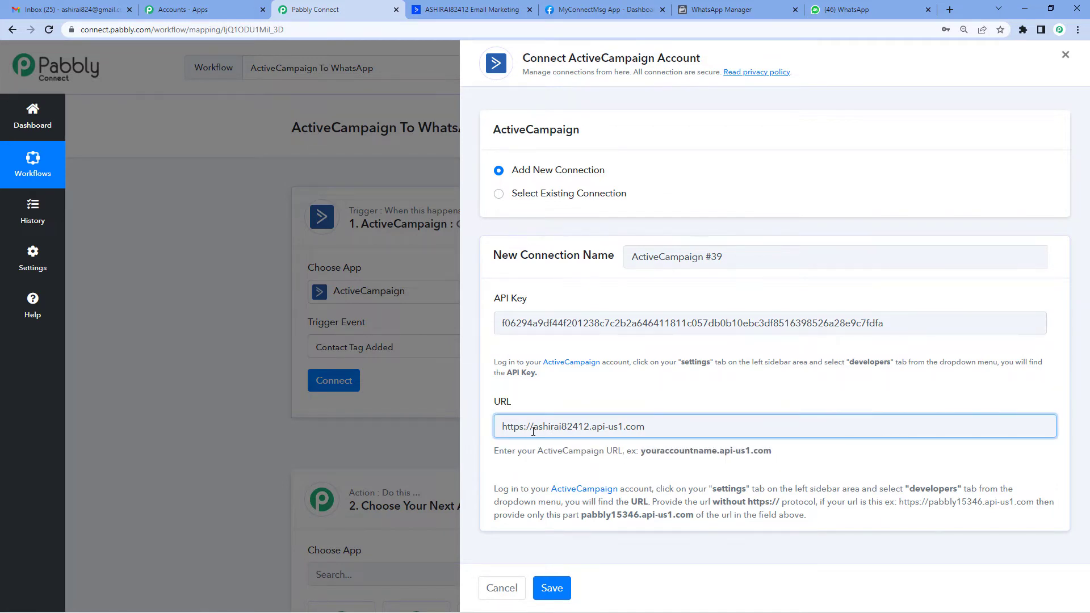
left_click_drag(534, 429, 497, 429)
key("BackSpace")
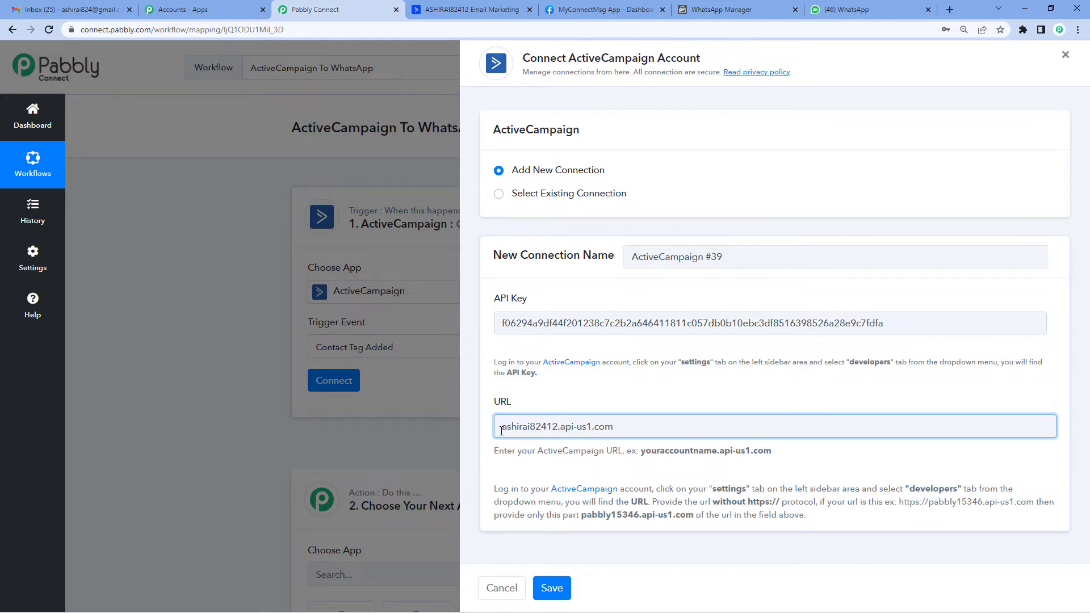
left_click(554, 588)
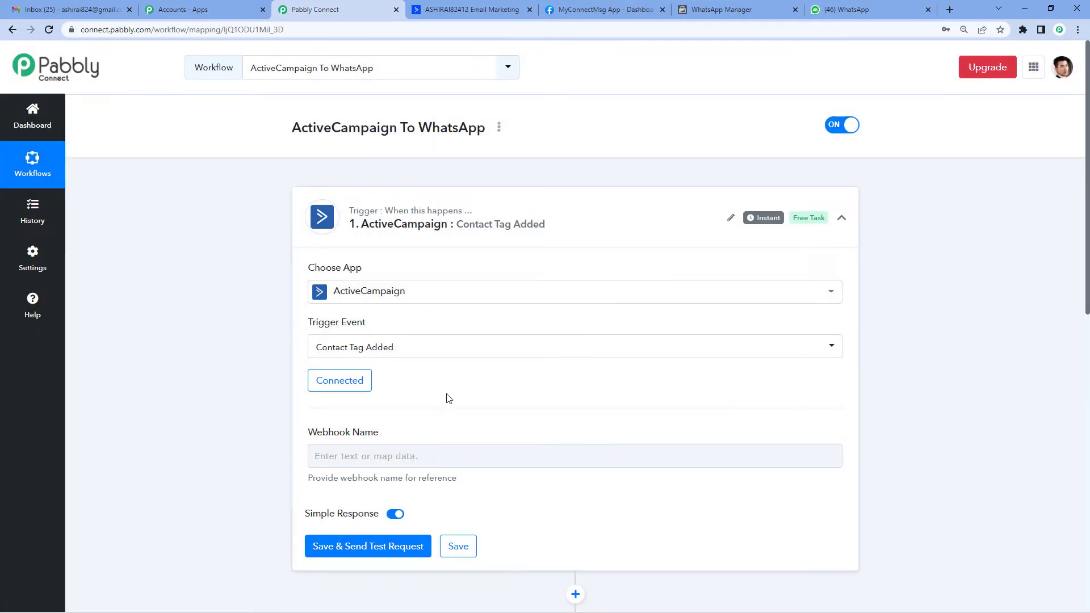
Name the trigger webhook 'Testing' and save it to wait for a test request
left_click(365, 458)
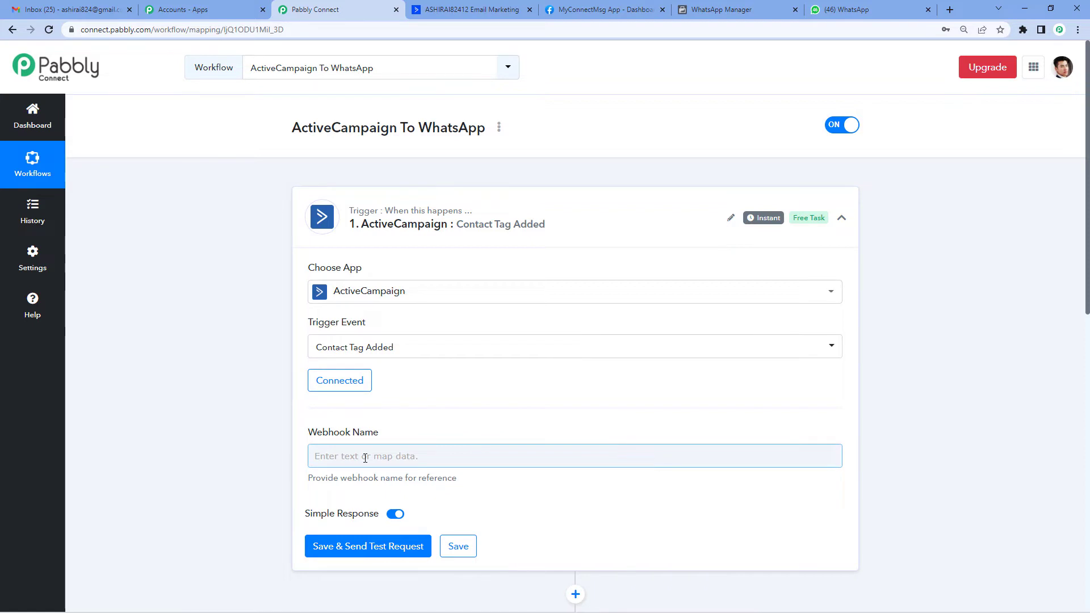
left_click(365, 458)
type("Testing")
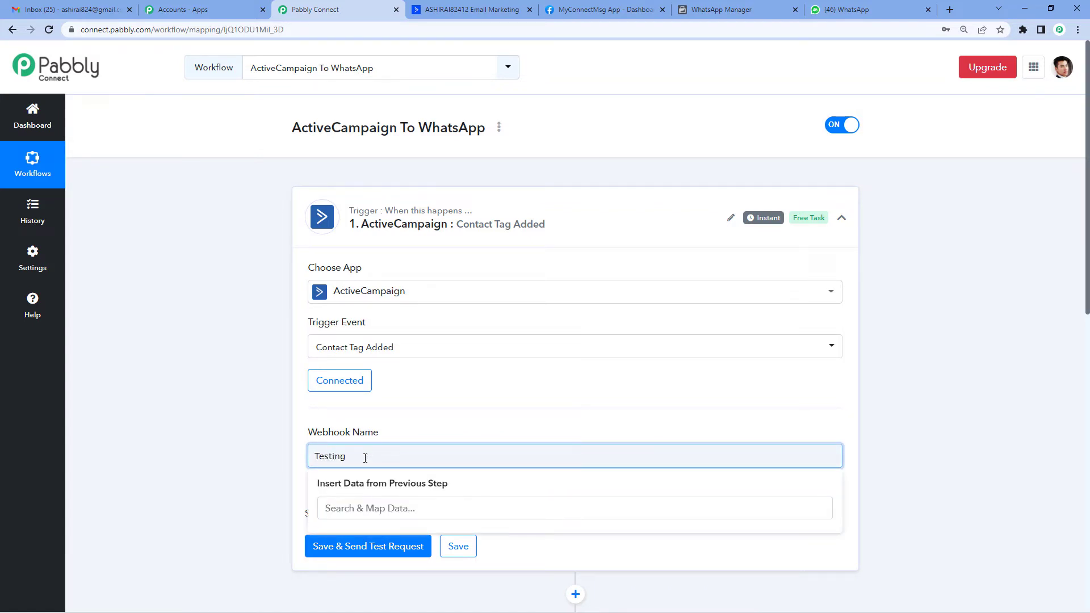
left_click(400, 436)
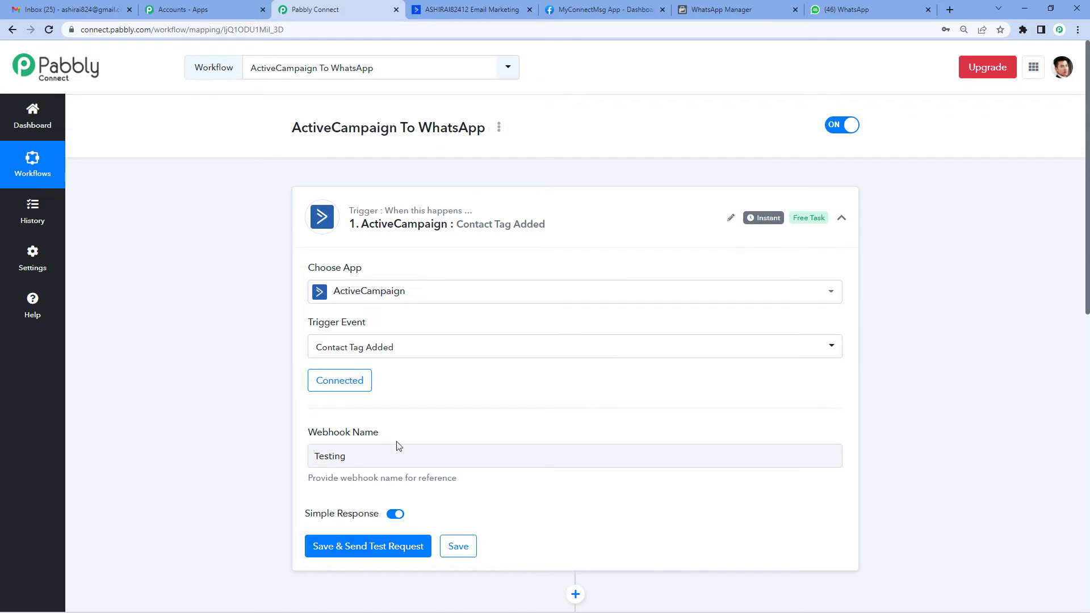
left_click(377, 547)
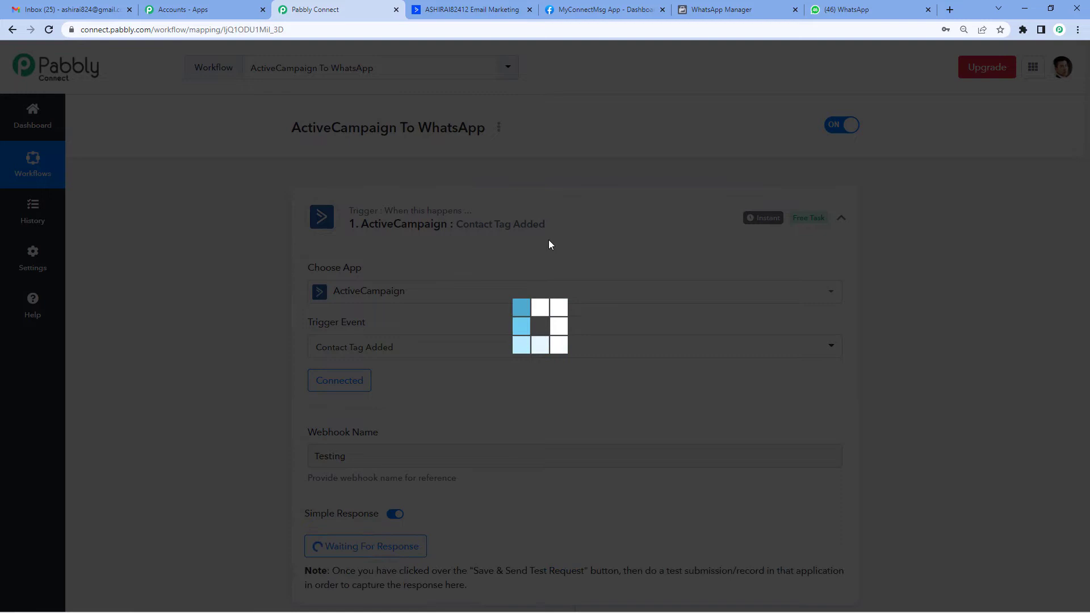
scroll(437, 341, "down", 3)
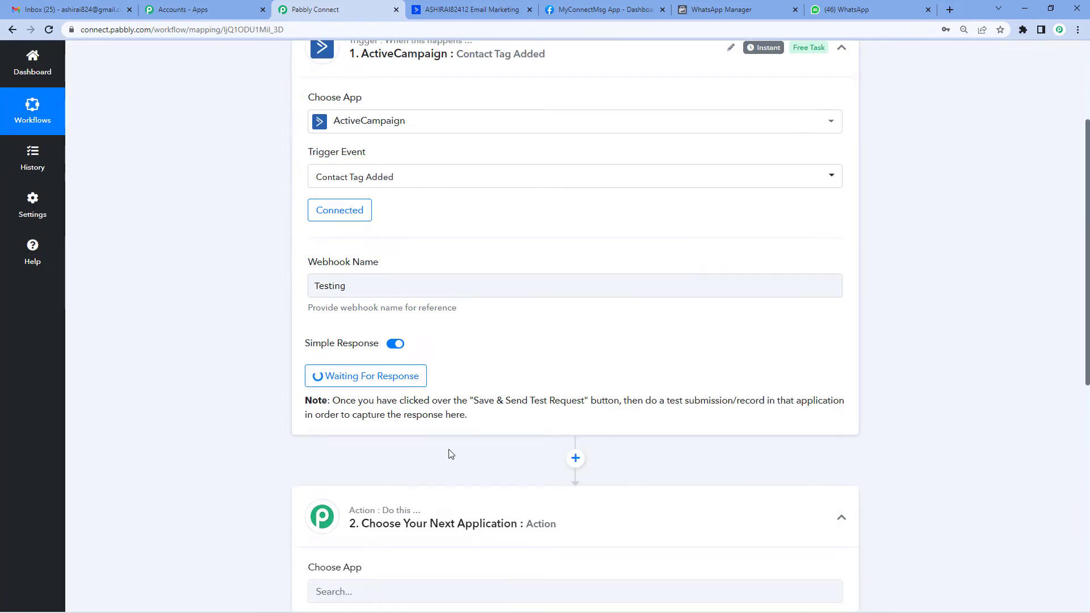
scroll(448, 448, "up", 1)
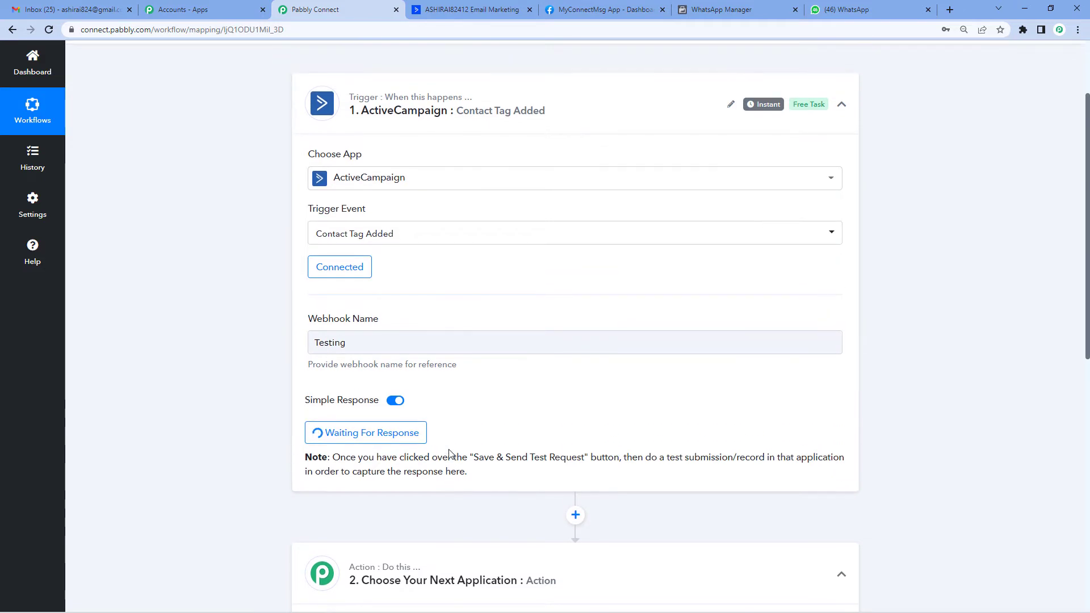
scroll(449, 453, "up", 1)
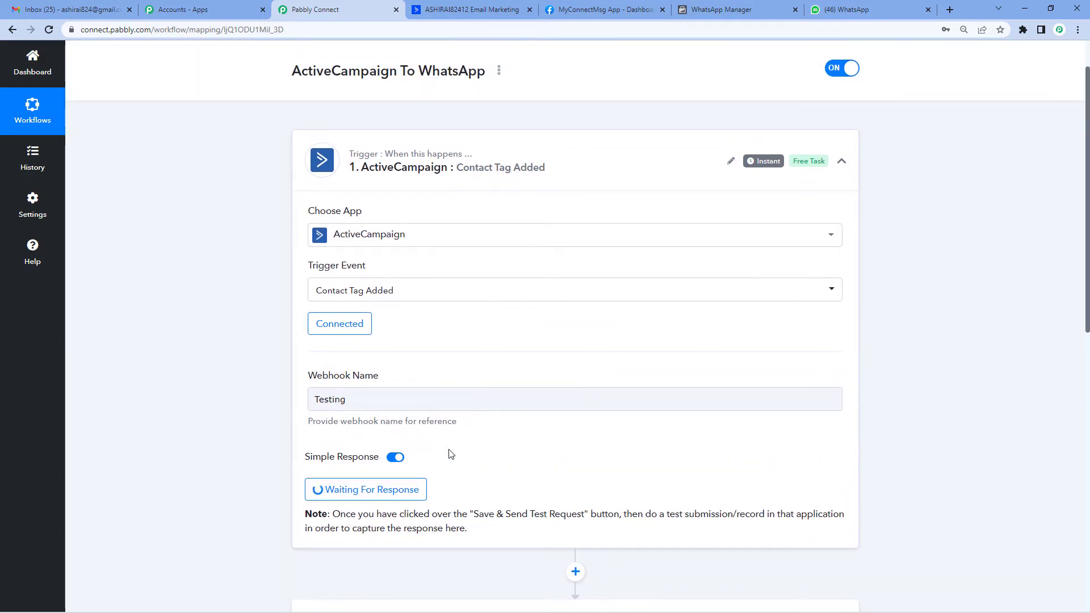
left_click(453, 6)
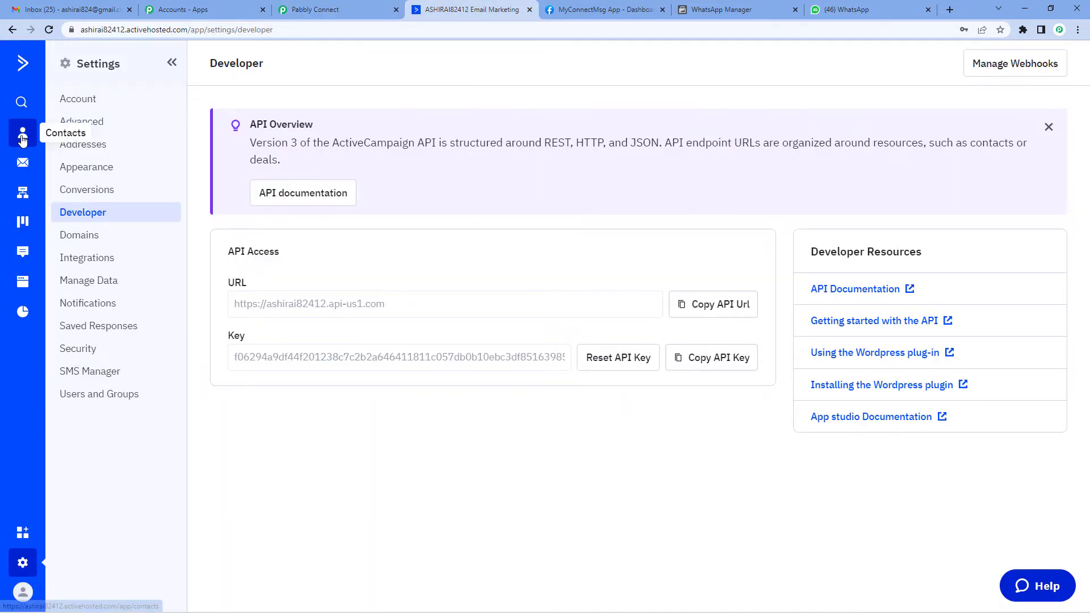
Open the demo contact in ActiveCampaign and add the Pabbly Email Marketing tag
left_click(23, 136)
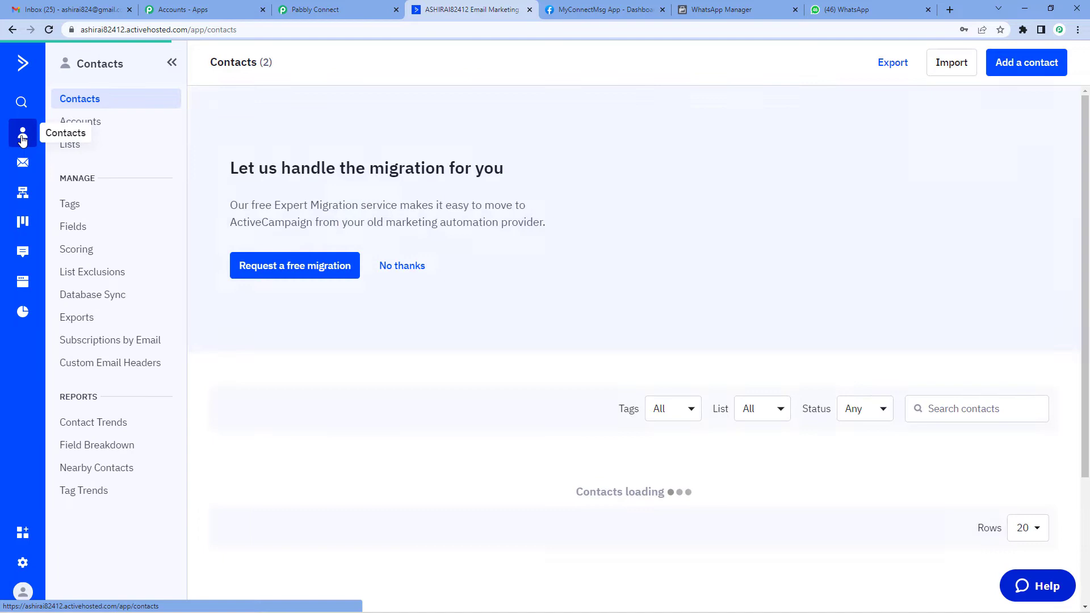
scroll(284, 295, "down", 2)
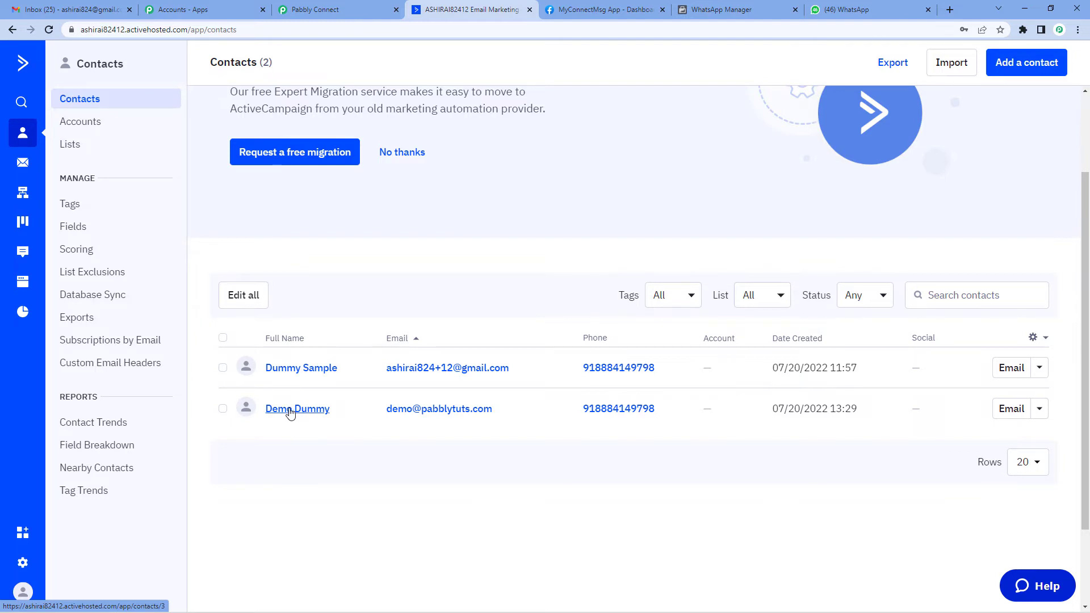
left_click(290, 411)
scroll(306, 386, "down", 3)
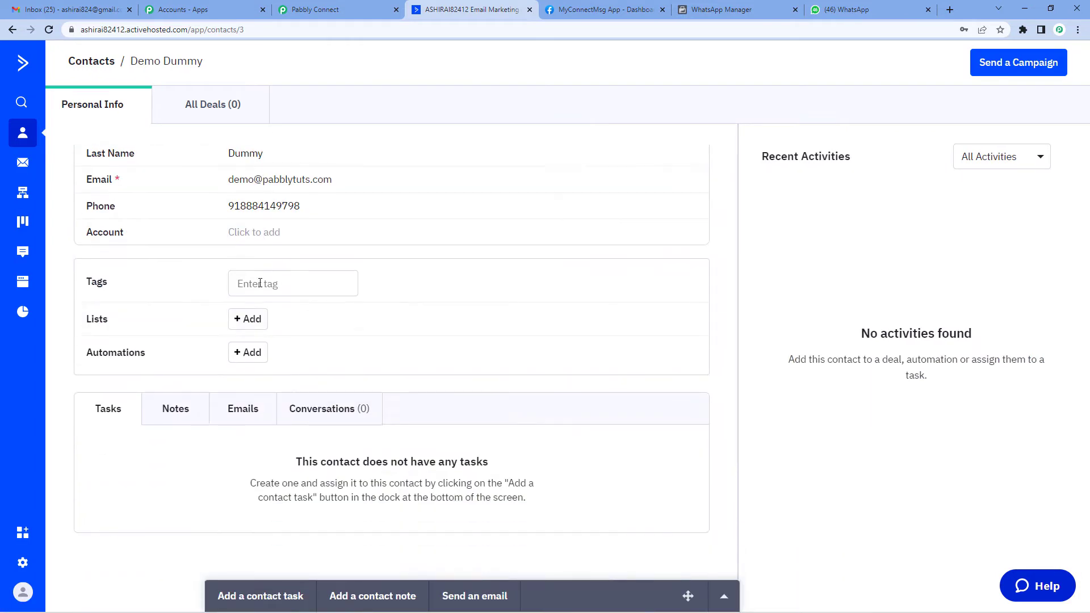
left_click(261, 278)
type("pa")
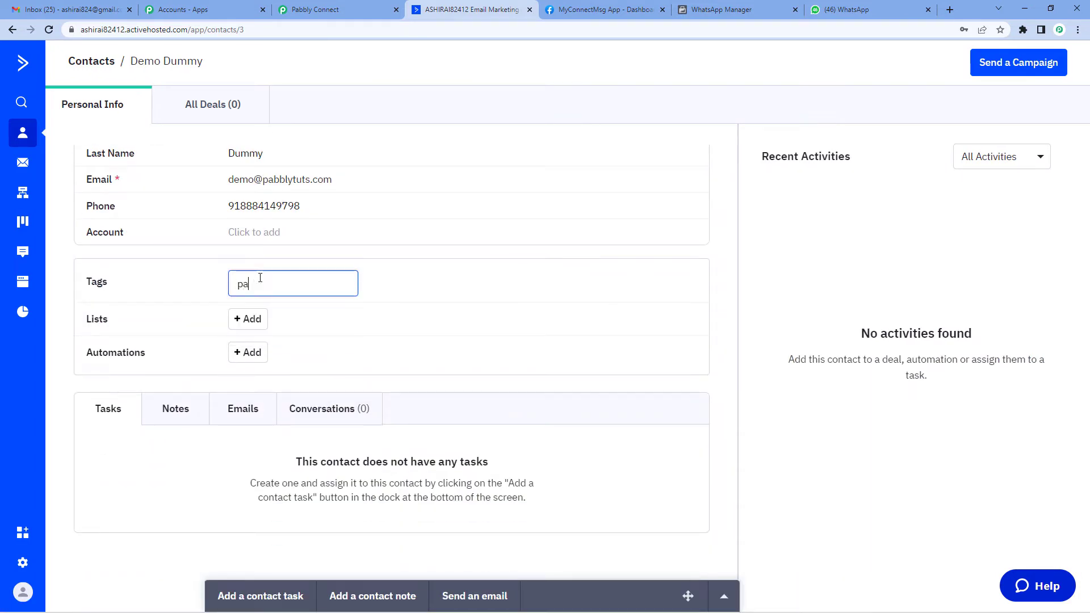
type("b")
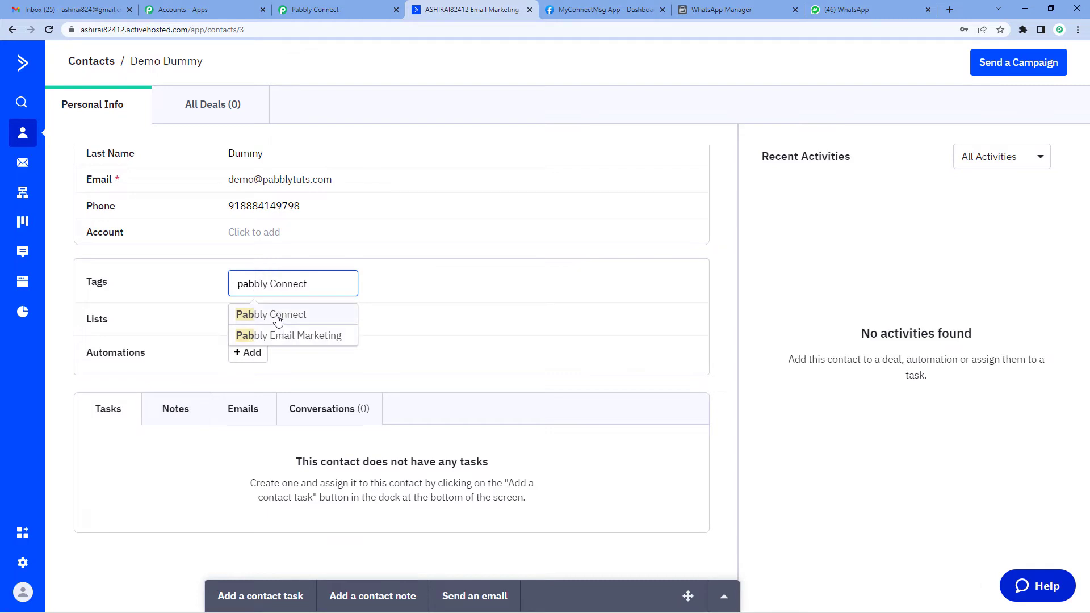
left_click(283, 335)
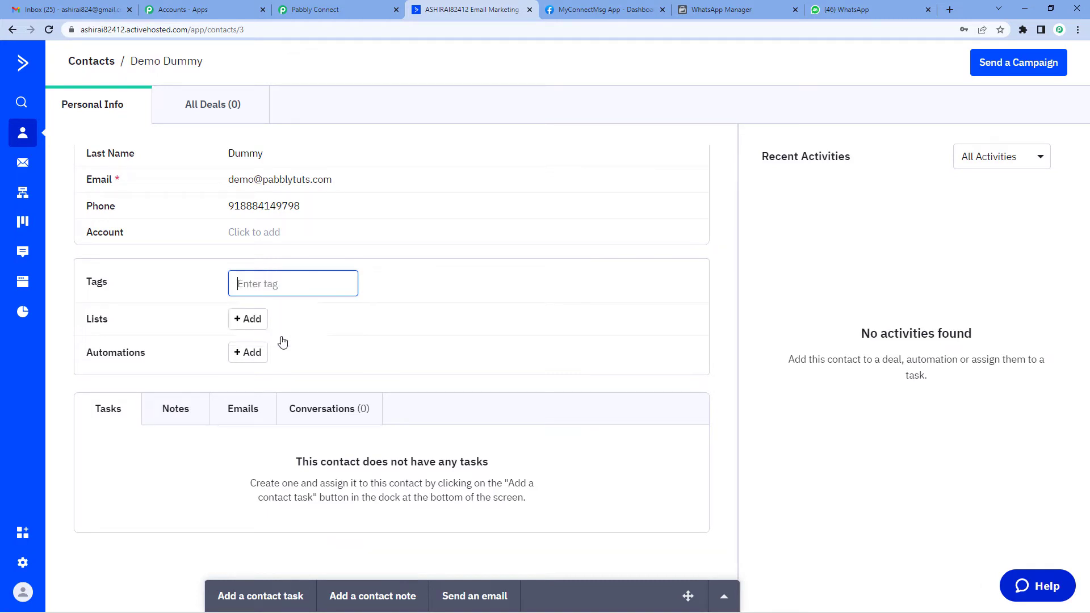
scroll(311, 340, "up", 2)
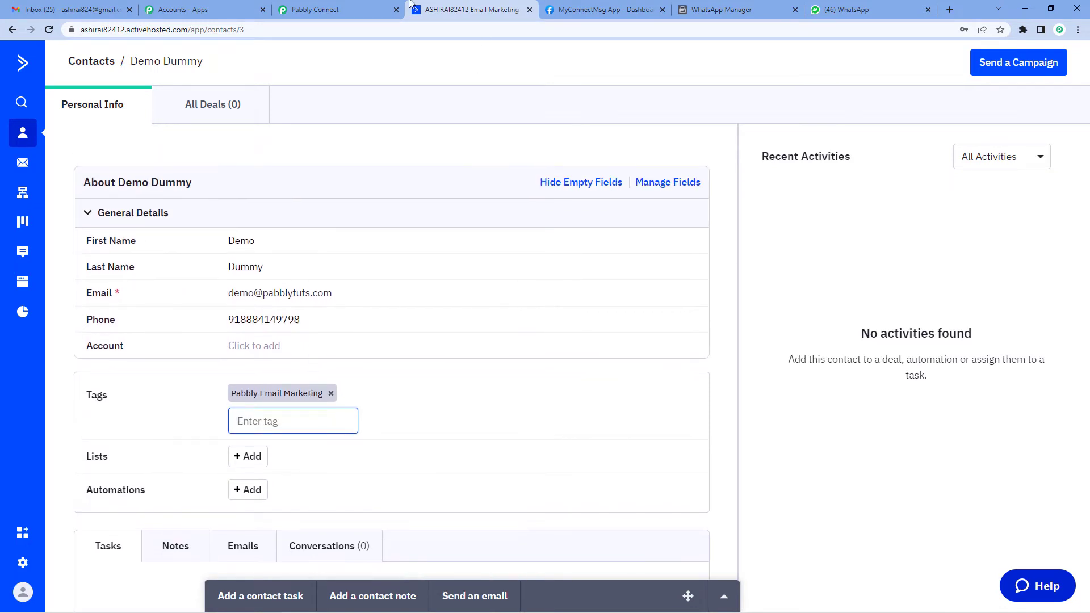
left_click(341, 10)
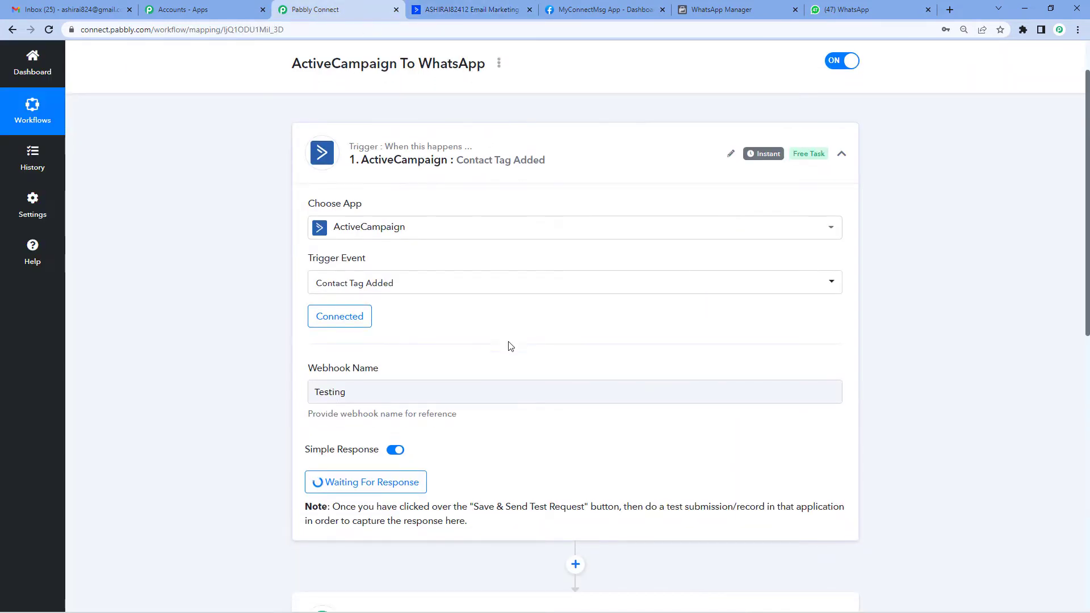
Scroll down to the trigger's Response Received data from the test webhook
scroll(508, 342, "down", 2)
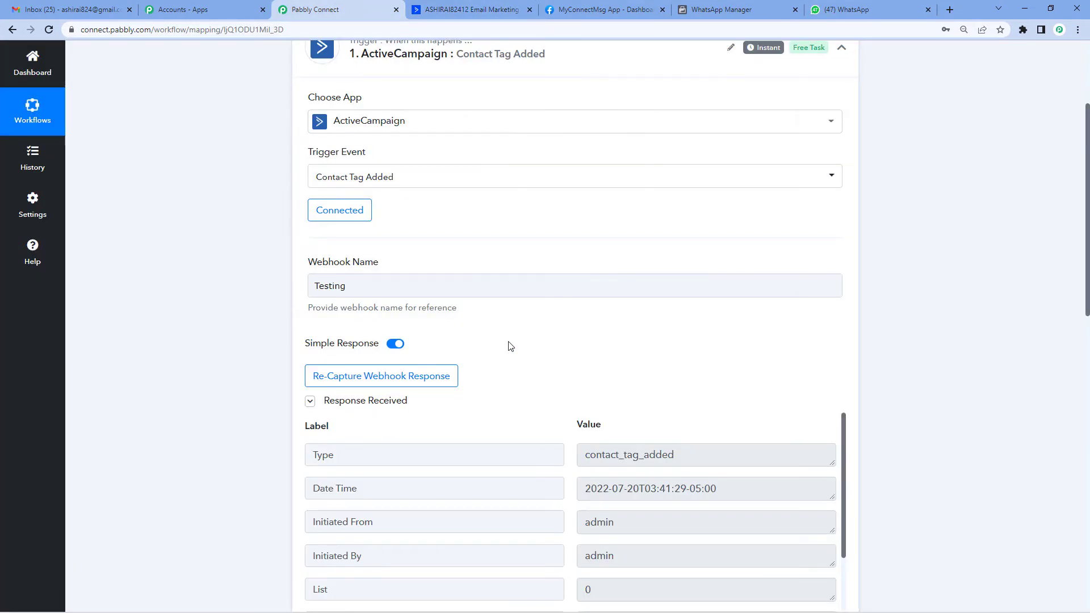
scroll(711, 371, "down", 3)
scroll(716, 372, "down", 2)
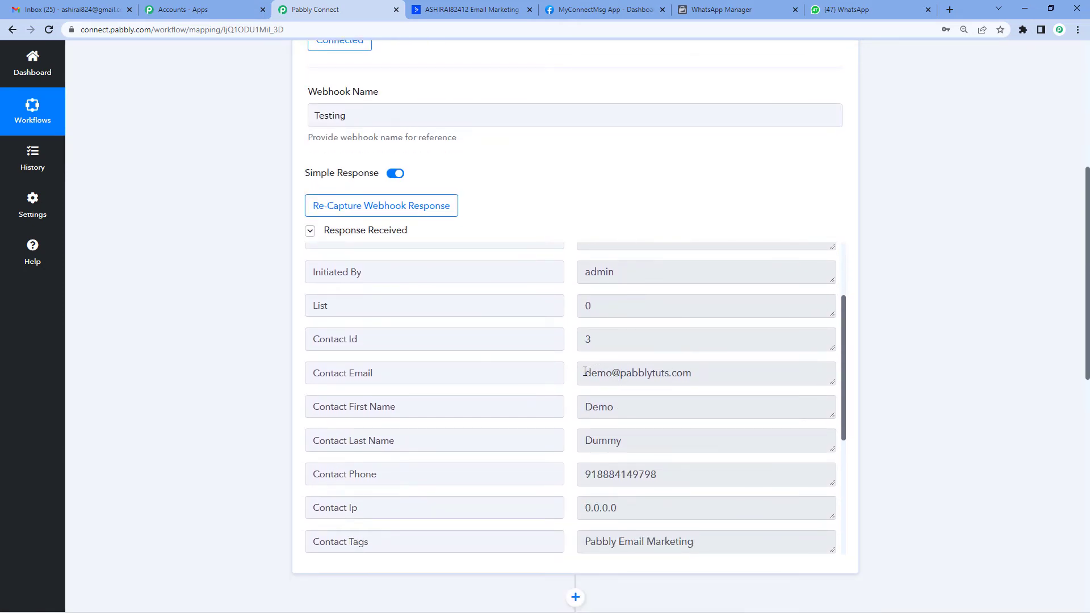
left_click_drag(585, 372, 725, 374)
scroll(628, 373, "down", 1)
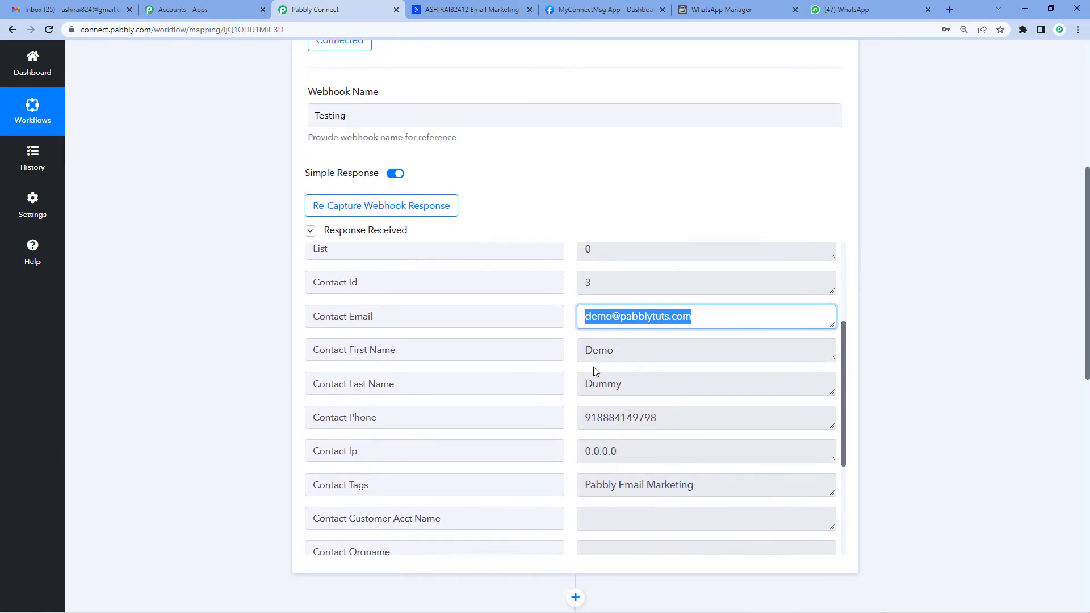
Highlight the captured first name, last name, phone and Pabbly Email Marketing tag values
double_click(640, 350)
double_click(637, 385)
double_click(668, 423)
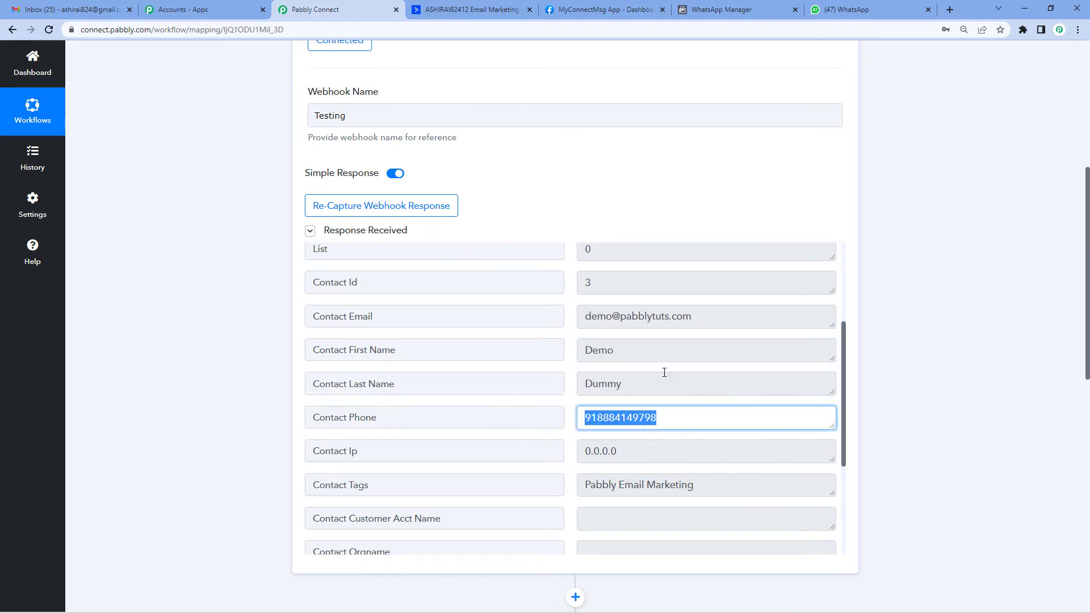
scroll(663, 373, "down", 2)
left_click_drag(585, 373, 699, 373)
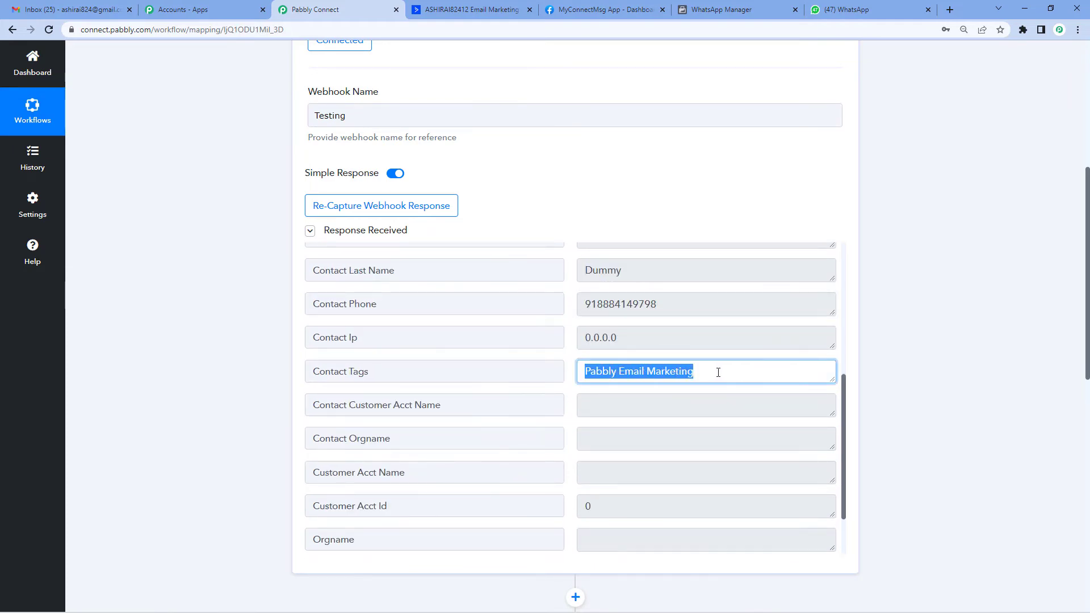
scroll(653, 363, "down", 2)
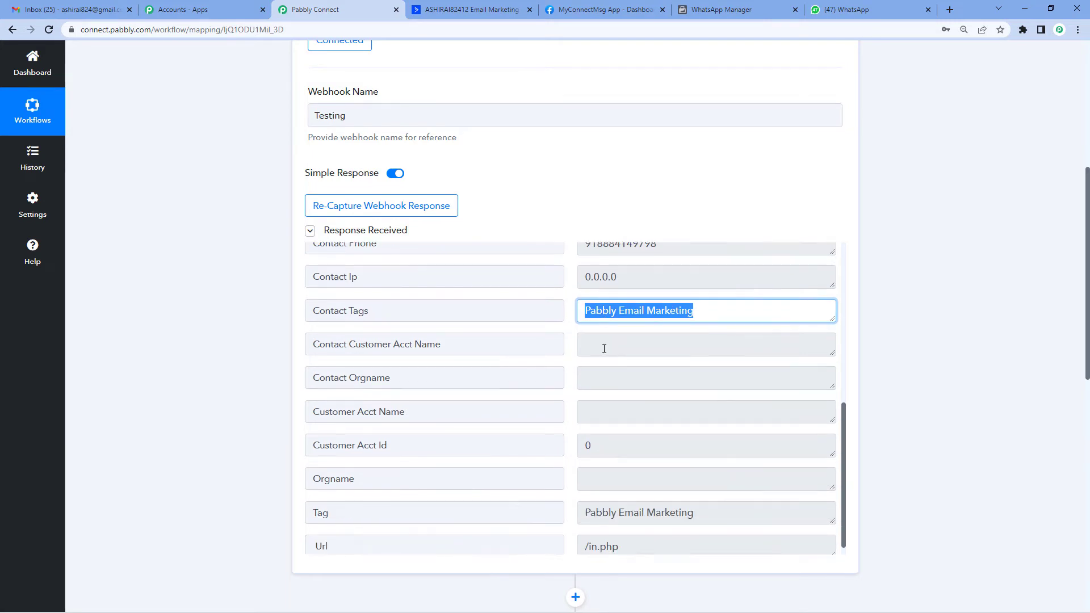
scroll(191, 353, "up", 5)
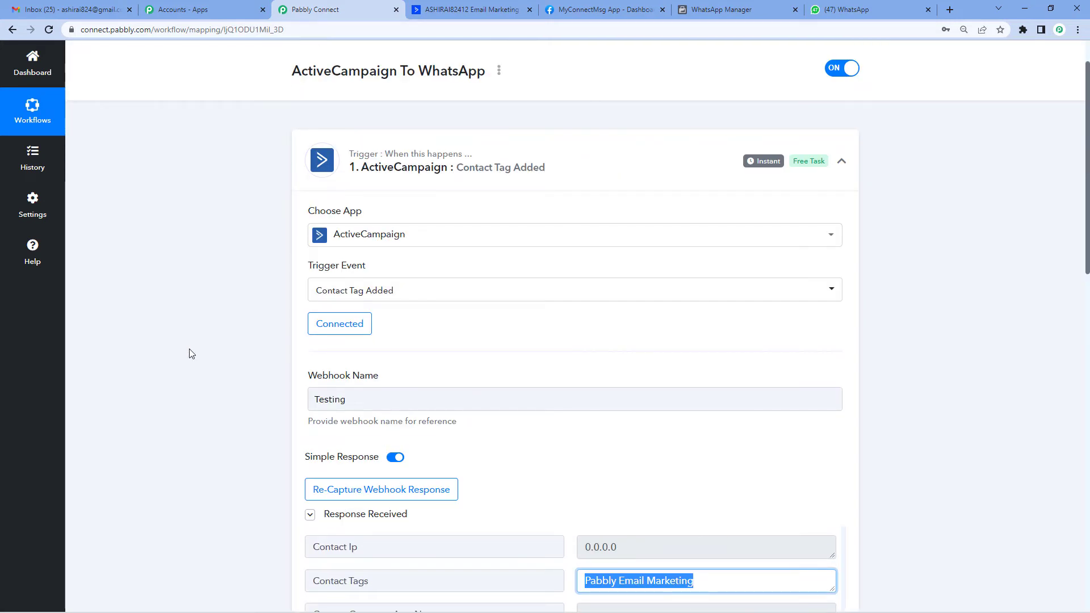
scroll(191, 353, "down", 10)
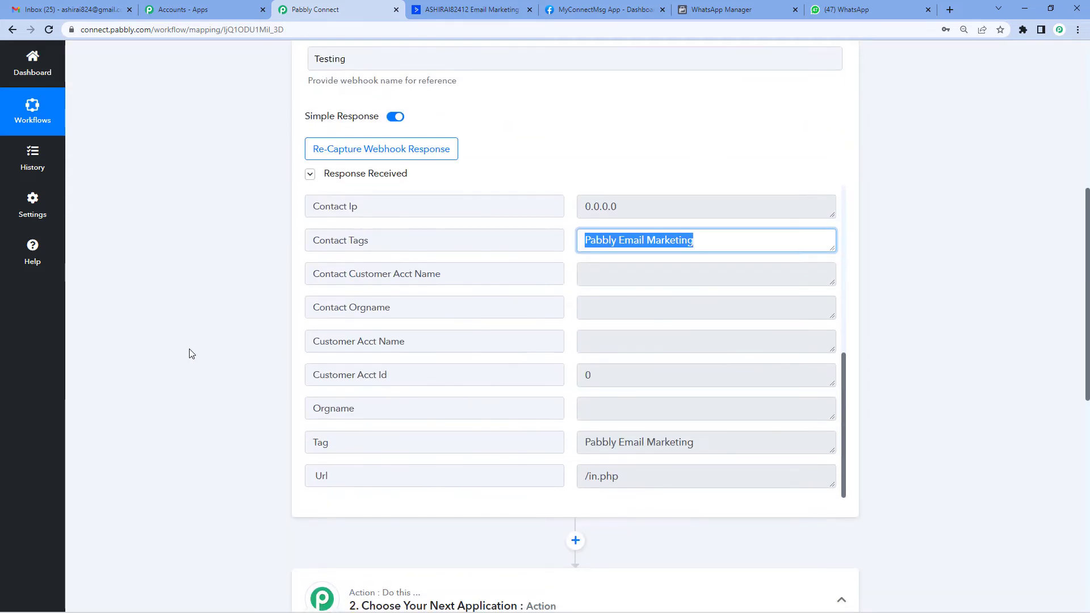
Search the action step's apps for 'what' and choose WhatsApp Cloud API
scroll(338, 385, "down", 3)
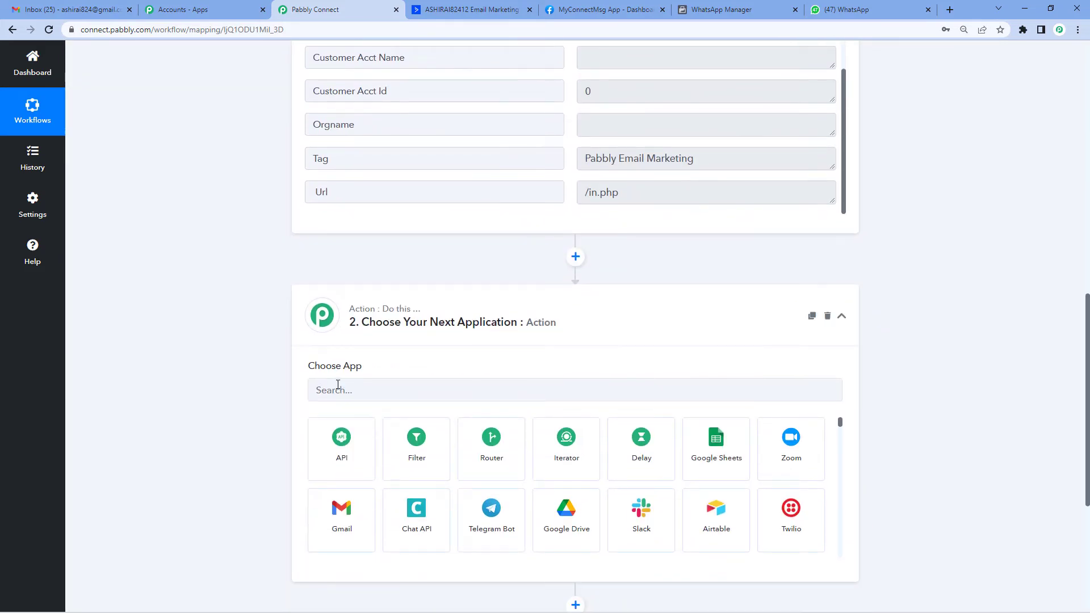
left_click(370, 388)
type("w")
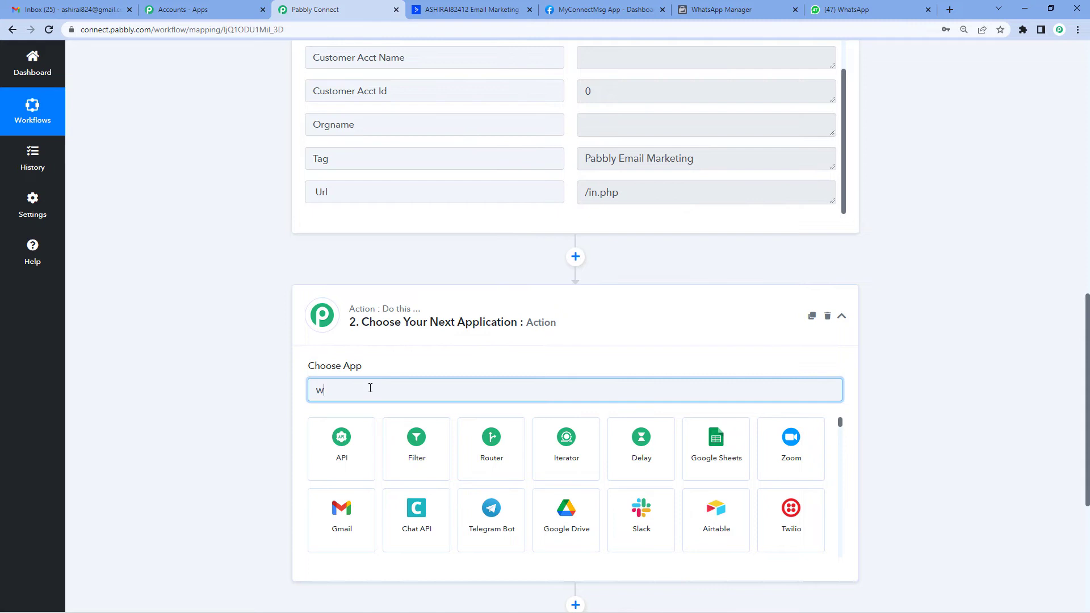
type("hat")
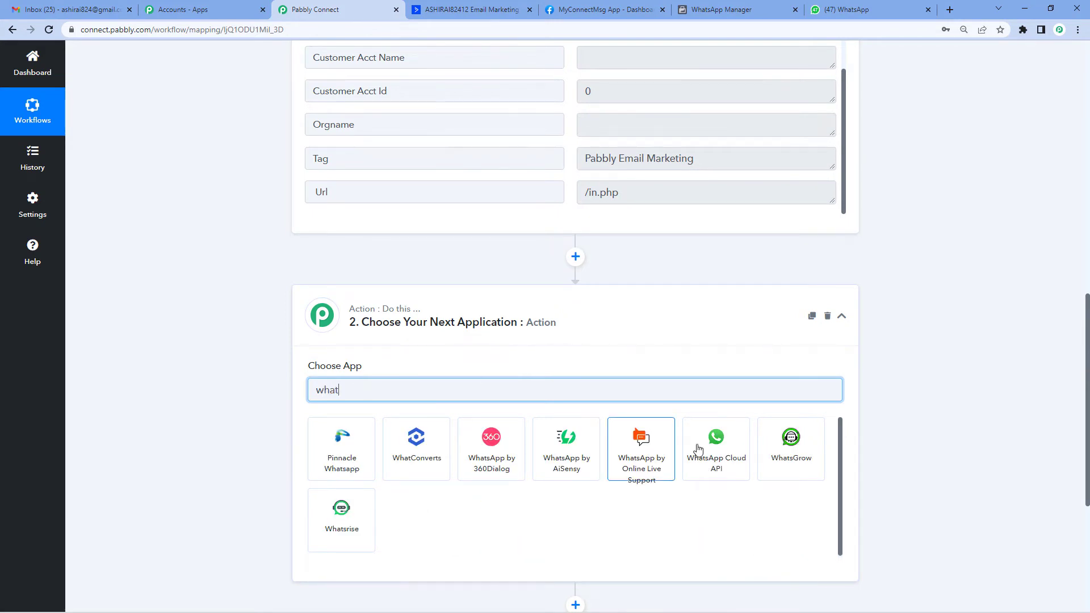
left_click(715, 454)
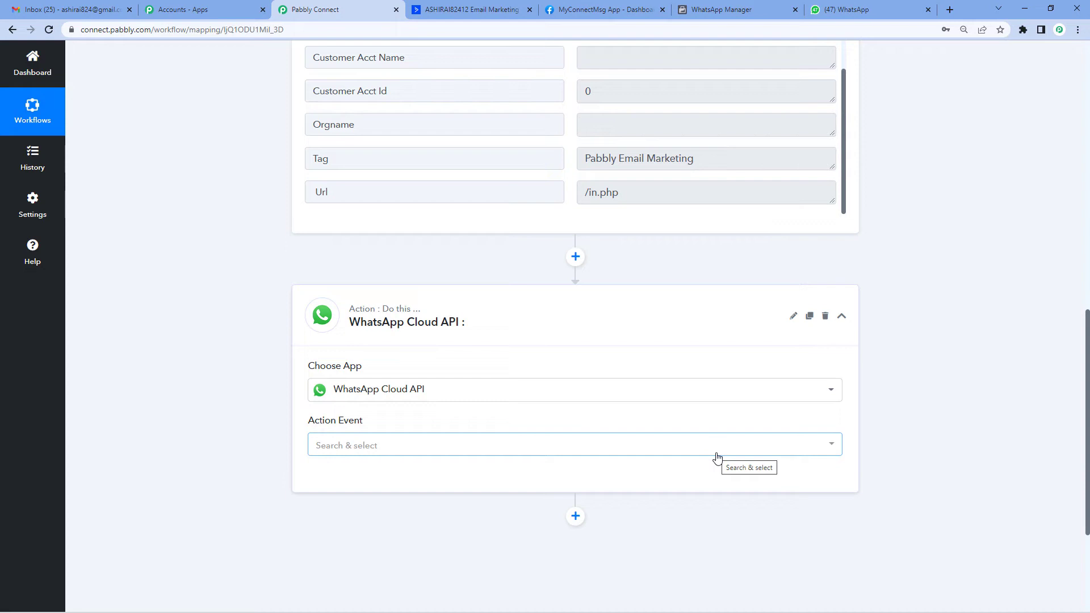
Choose Send Template Message as the WhatsApp action event and begin adding a new Cloud API connection
left_click(391, 451)
scroll(391, 451, "down", 1)
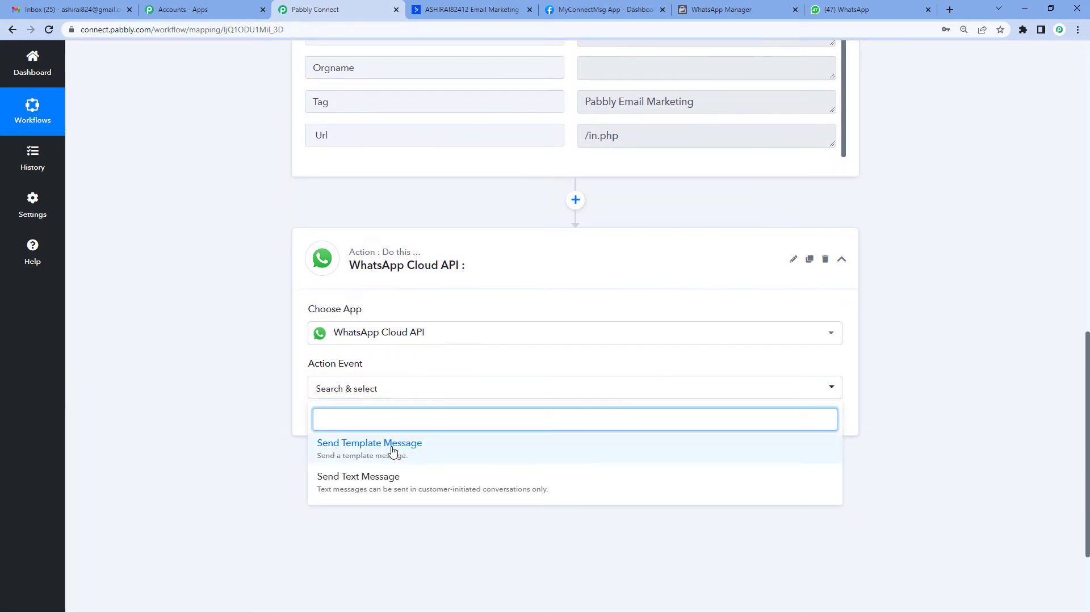
left_click(393, 452)
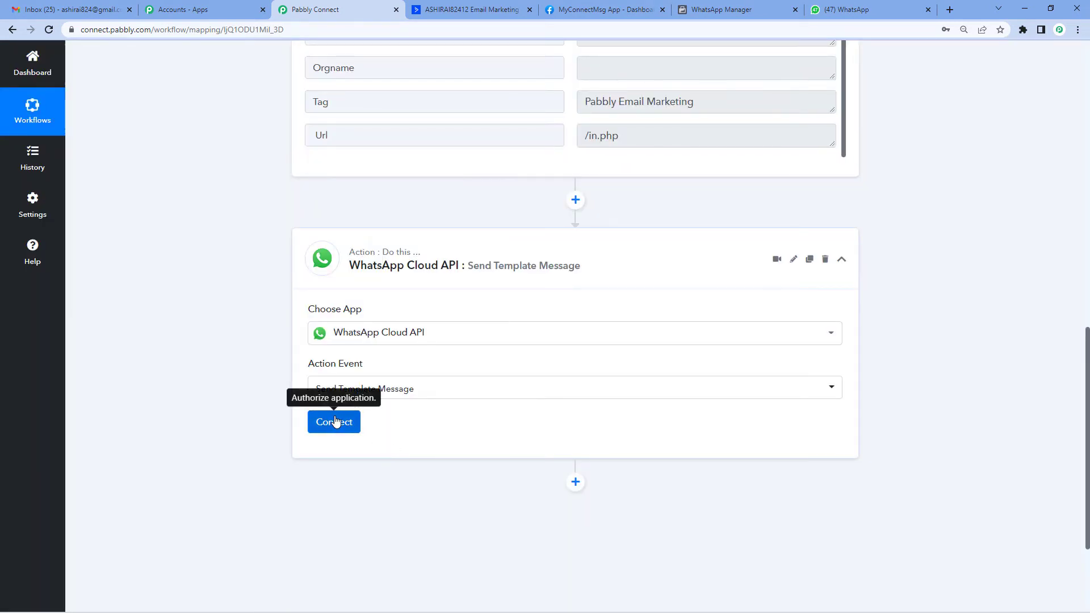
left_click(334, 423)
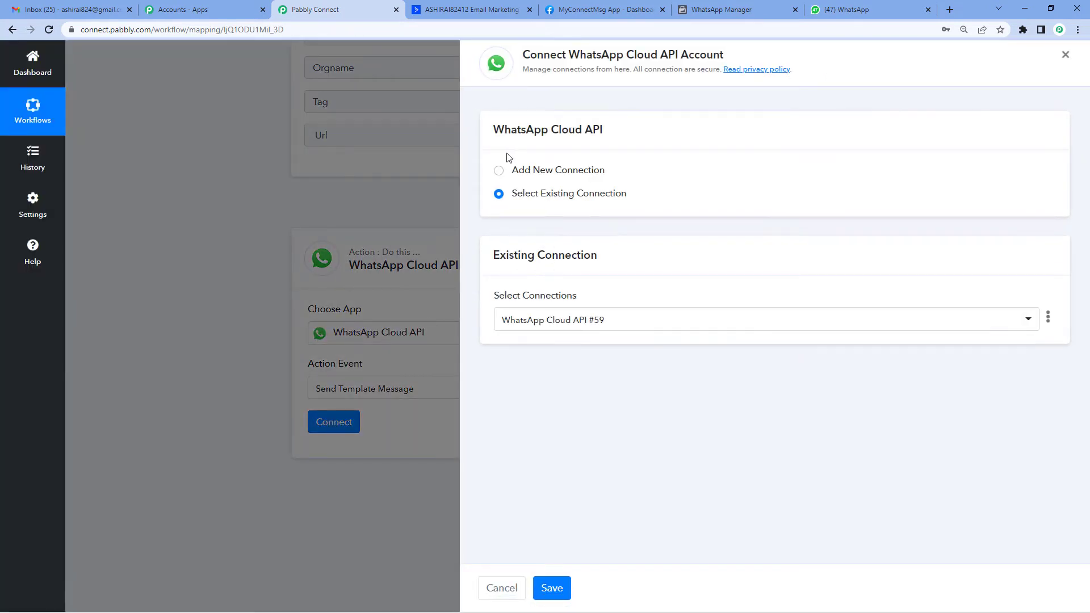
left_click(500, 174)
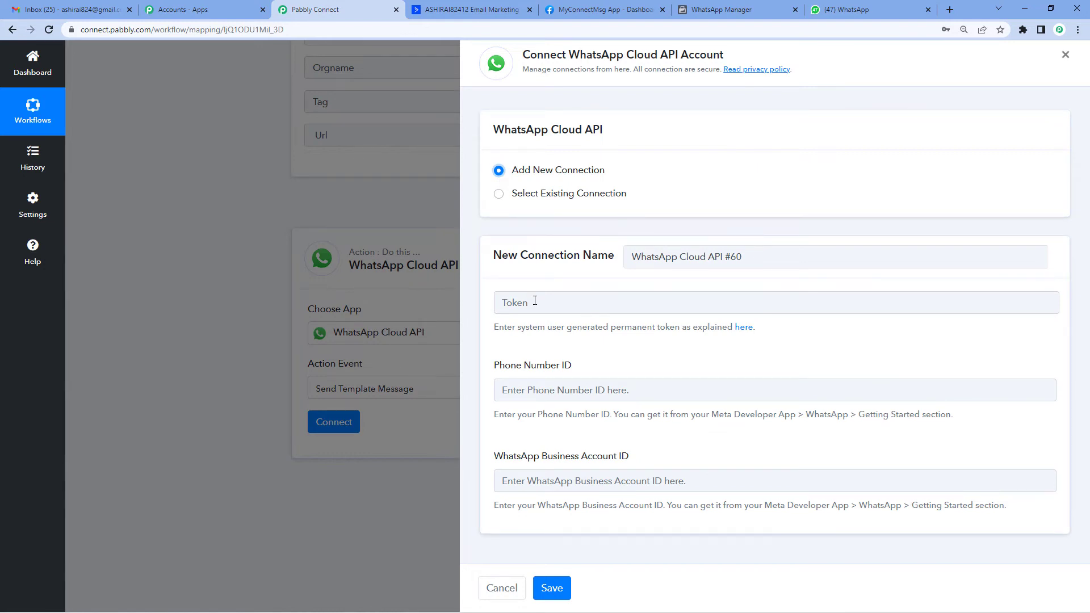
Copy the temporary access token from the app's WhatsApp Getting Started page in Meta for Developers
left_click(644, 8)
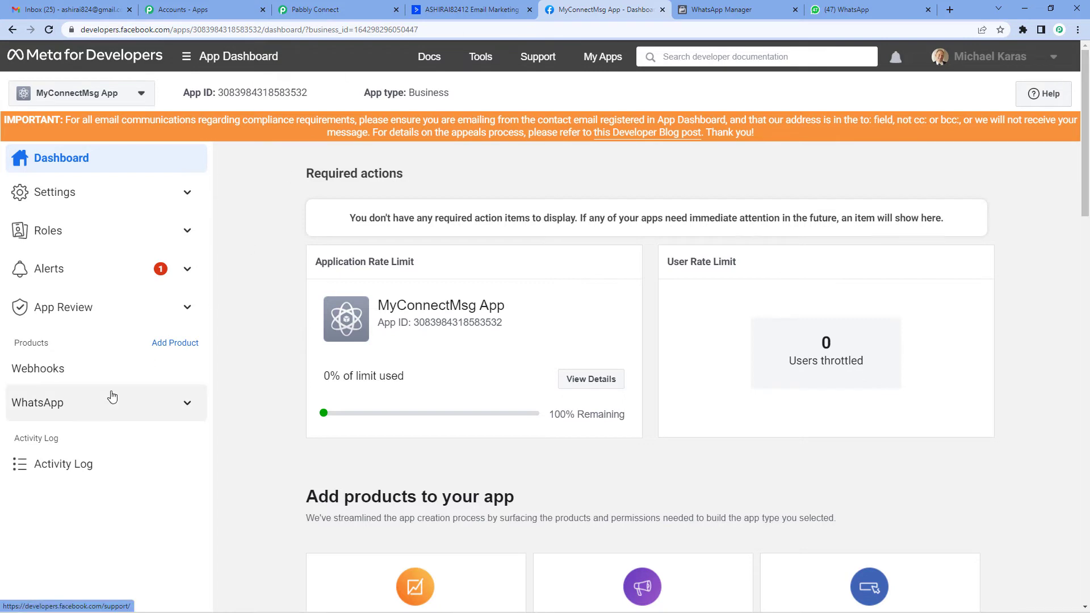
left_click(188, 404)
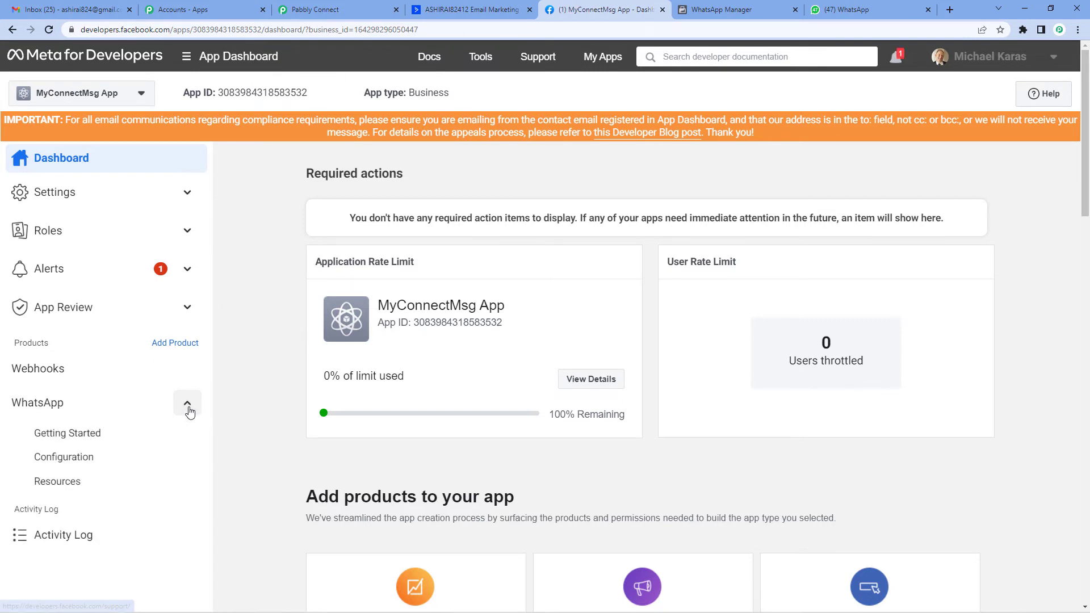
left_click(100, 434)
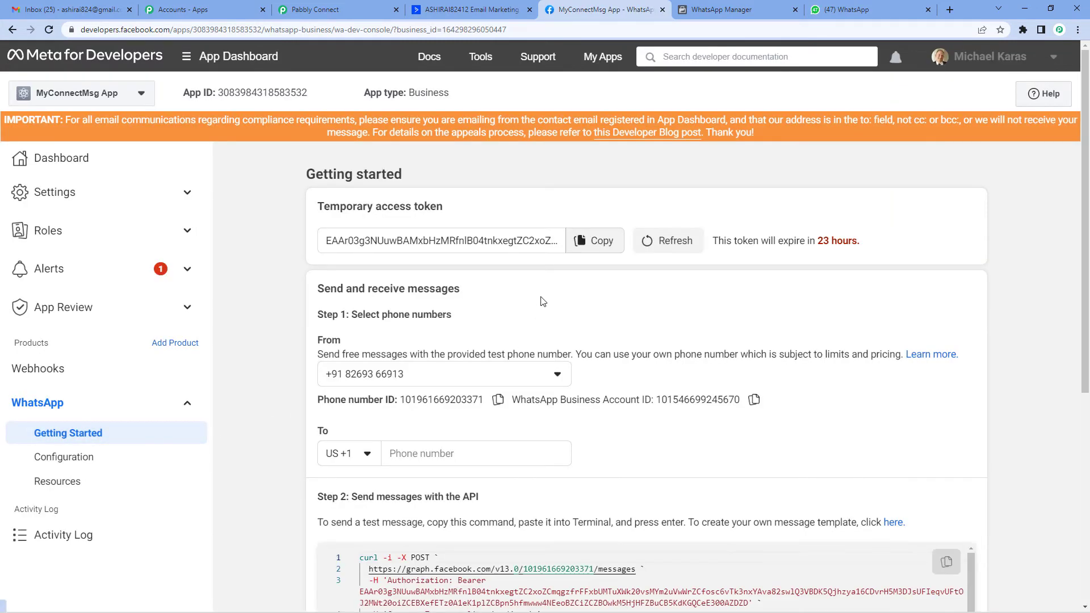
left_click_drag(317, 206, 444, 206)
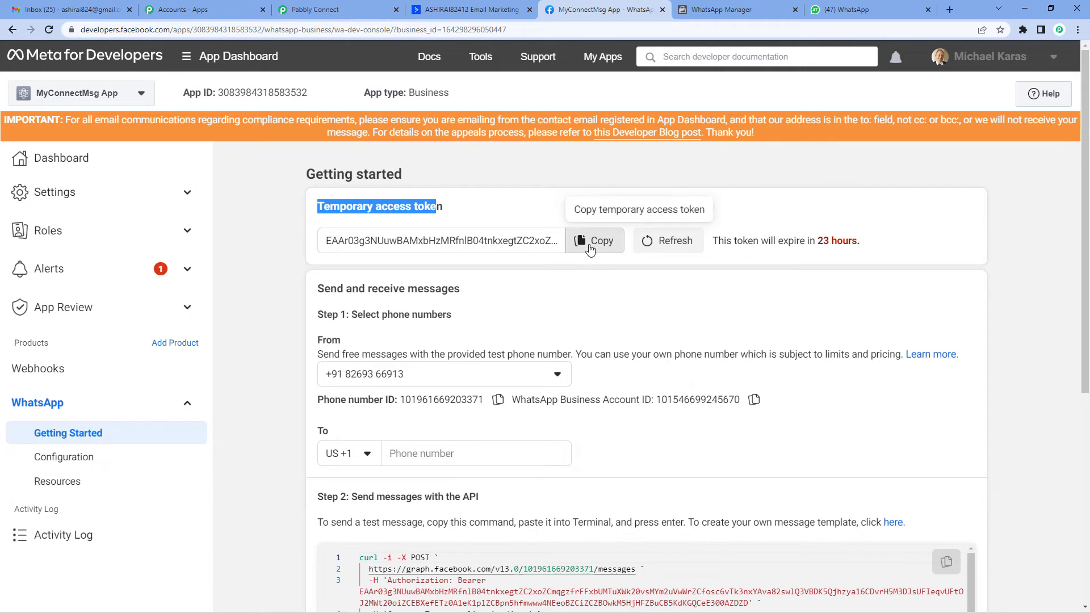
left_click(589, 241)
Paste the copied access token into the connection's Token field
left_click(380, 8)
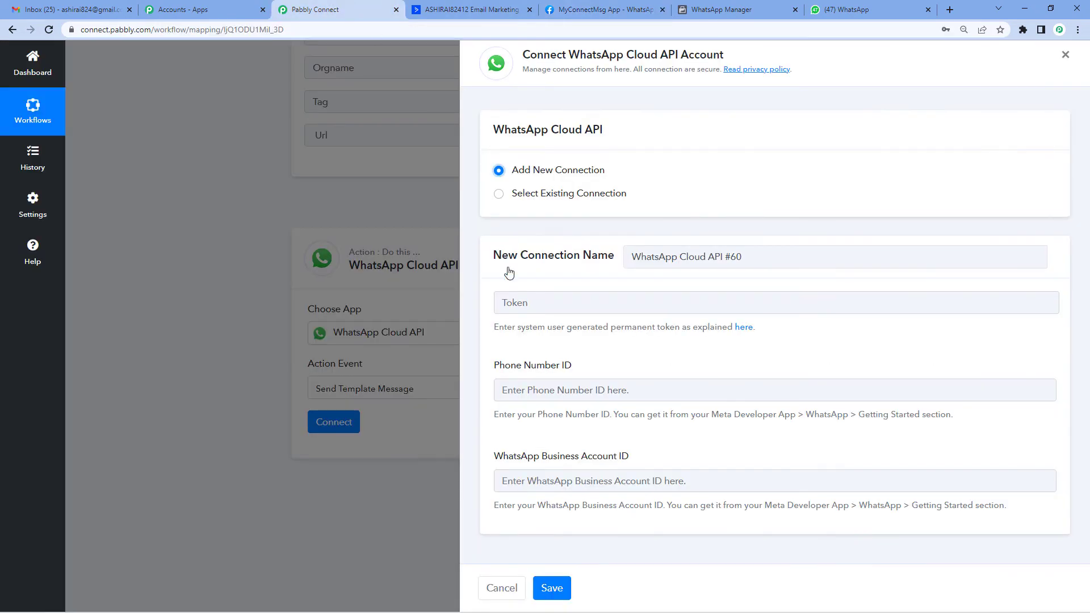
left_click(516, 302)
key("ctrl+v")
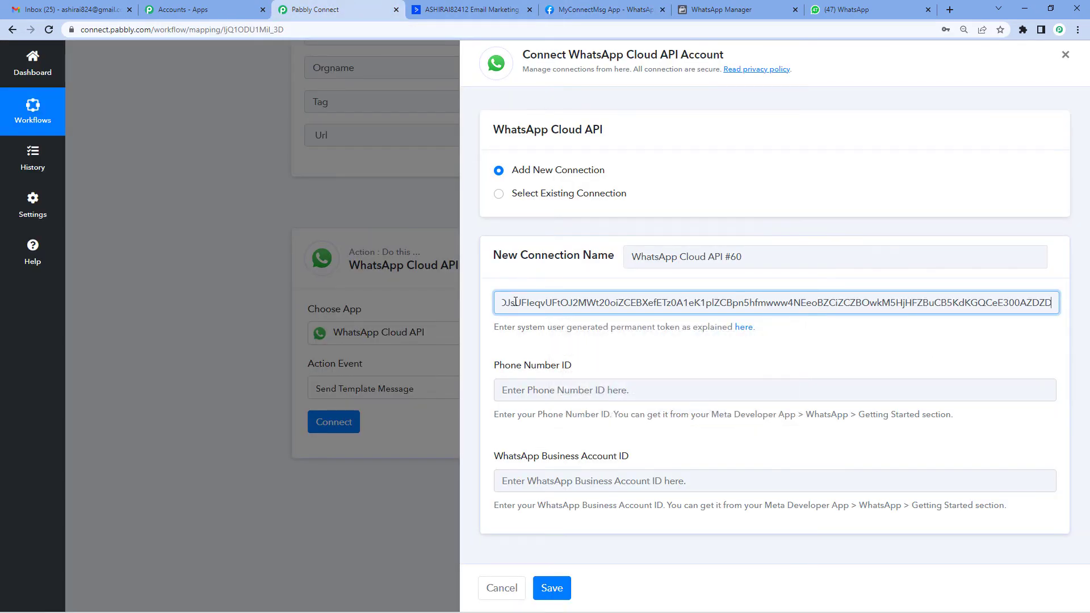
Copy the phone number ID from Meta's Getting Started page into the Phone Number ID field
left_click_drag(492, 365, 576, 365)
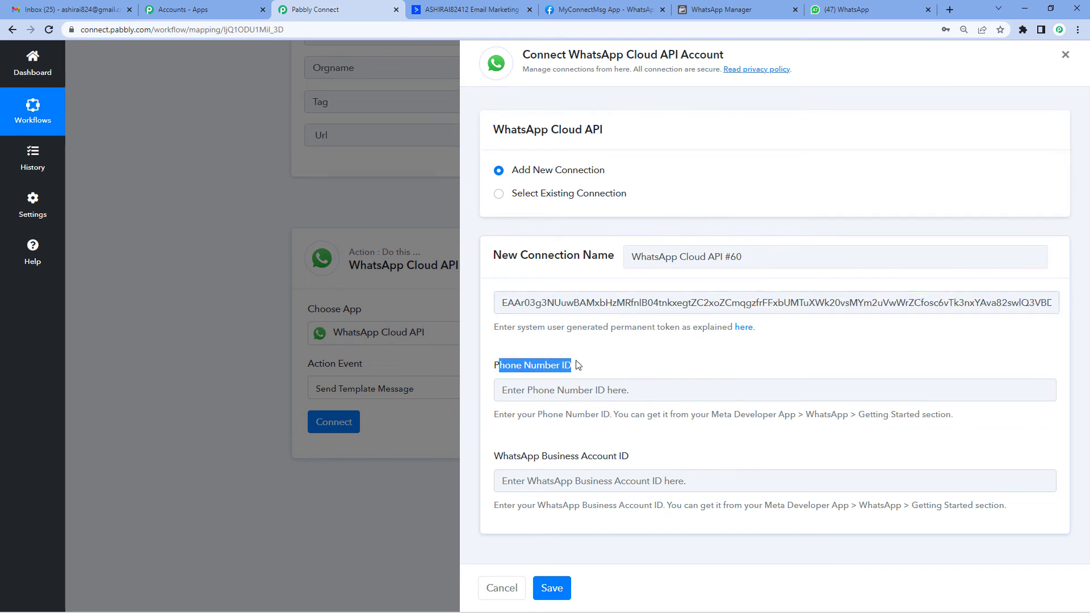
left_click(559, 7)
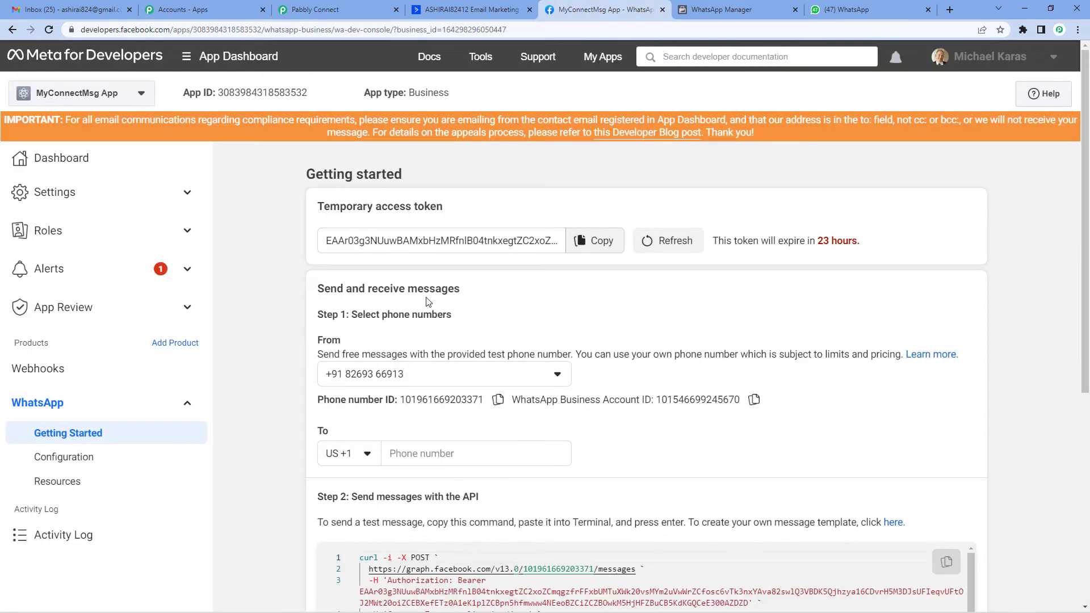
scroll(428, 301, "down", 1)
left_click_drag(316, 346, 395, 344)
left_click(498, 343)
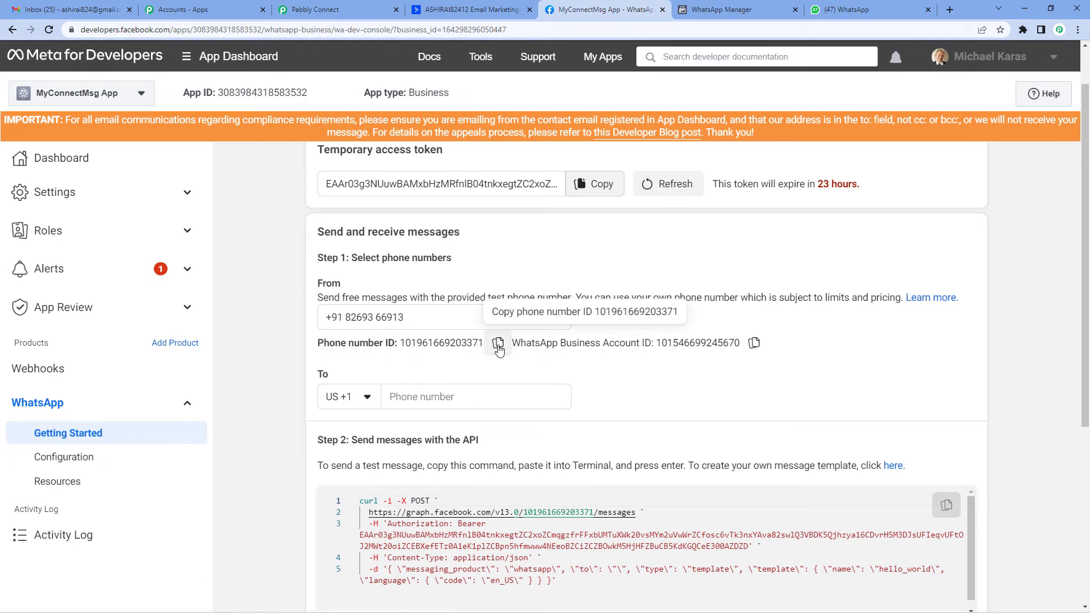
left_click(310, 10)
left_click(524, 390)
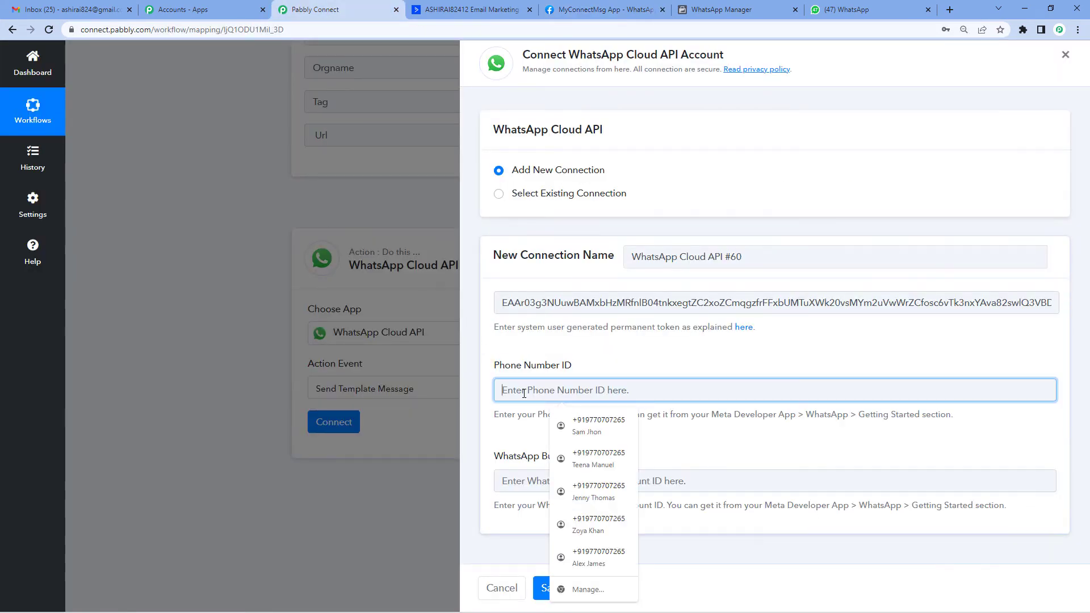
key("ctrl+v")
Copy the WhatsApp Business Account ID from Meta into the Business Account ID field
left_click_drag(495, 457, 621, 458)
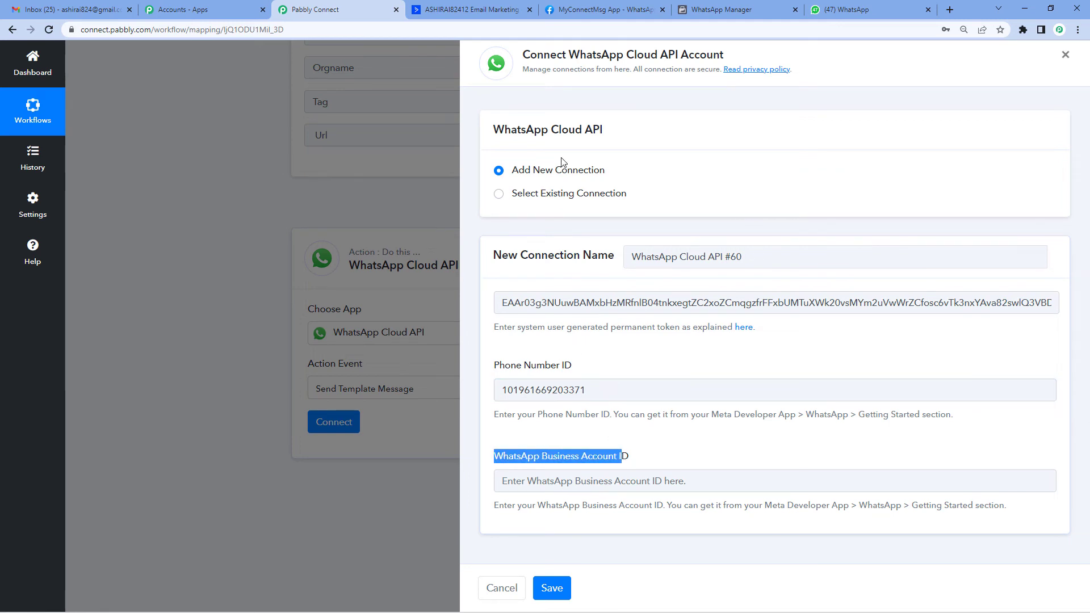
left_click(601, 10)
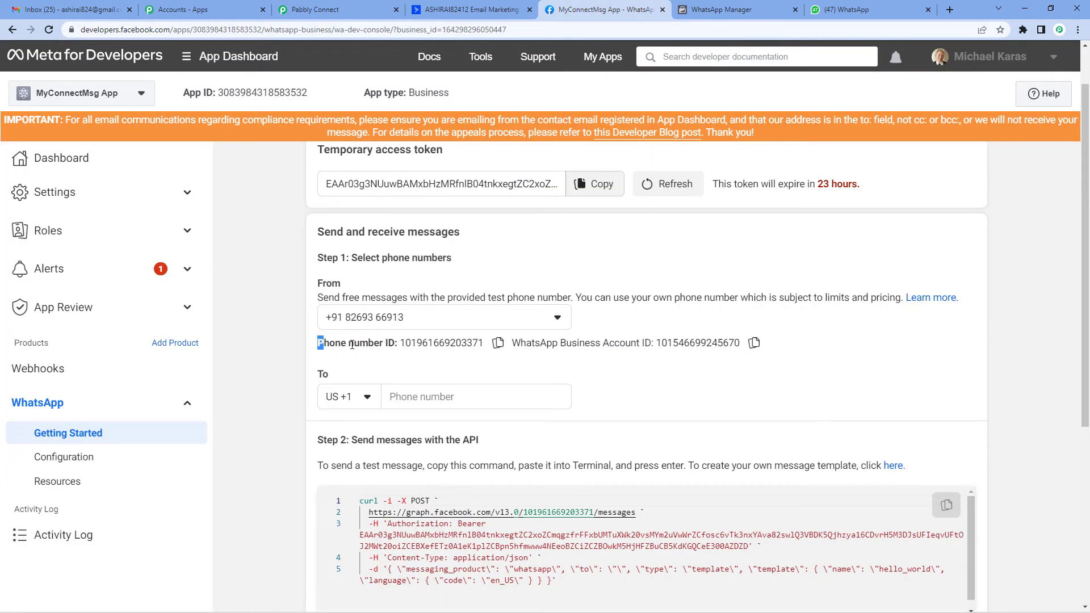
left_click_drag(352, 345, 398, 344)
double_click(520, 342)
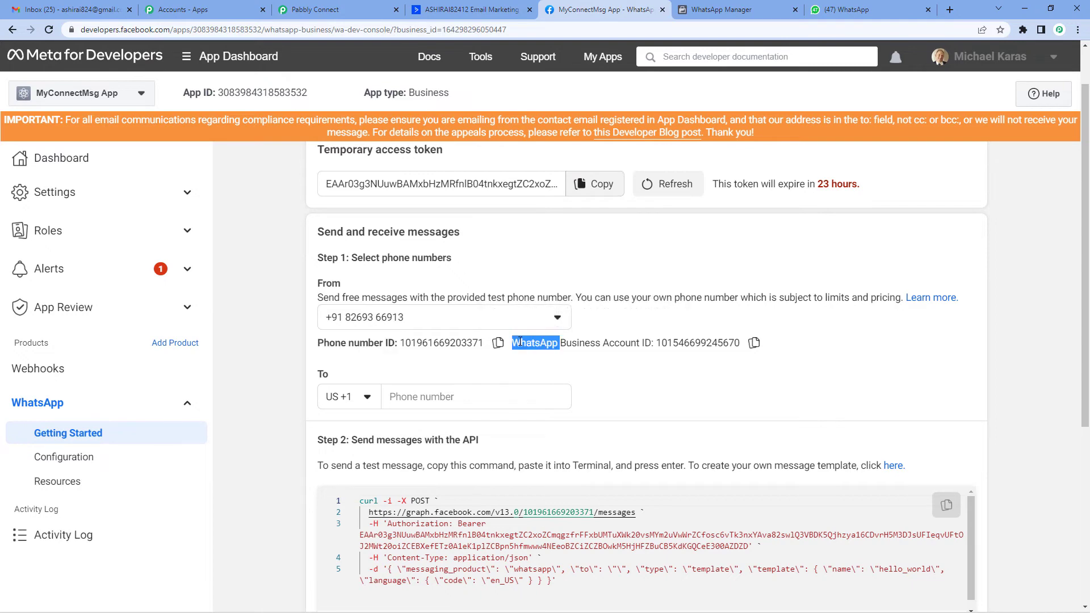
left_click(613, 347)
left_click(754, 343)
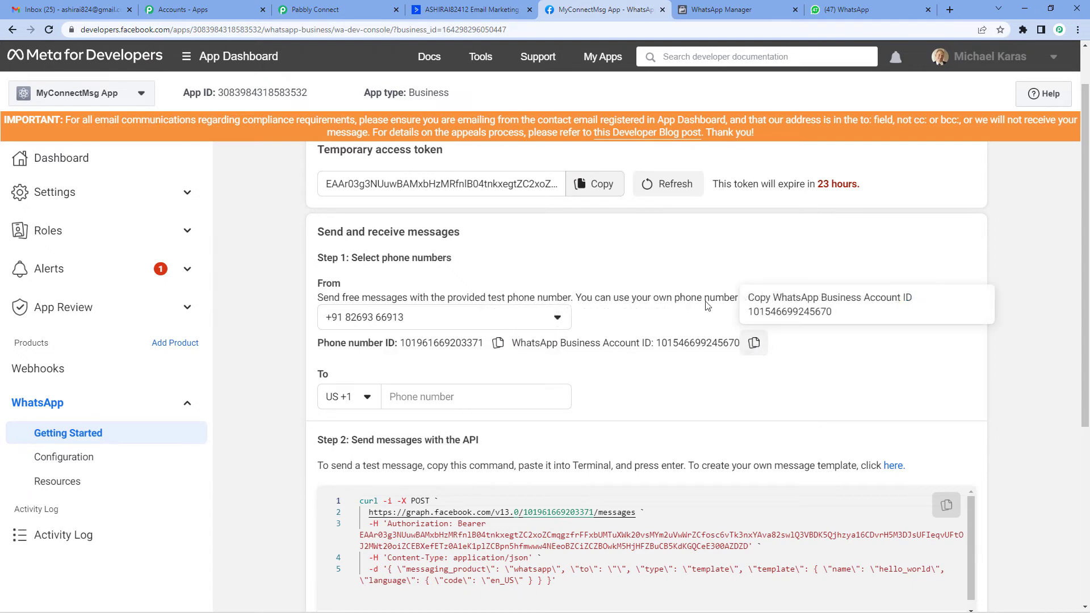
left_click(341, 7)
left_click(536, 481)
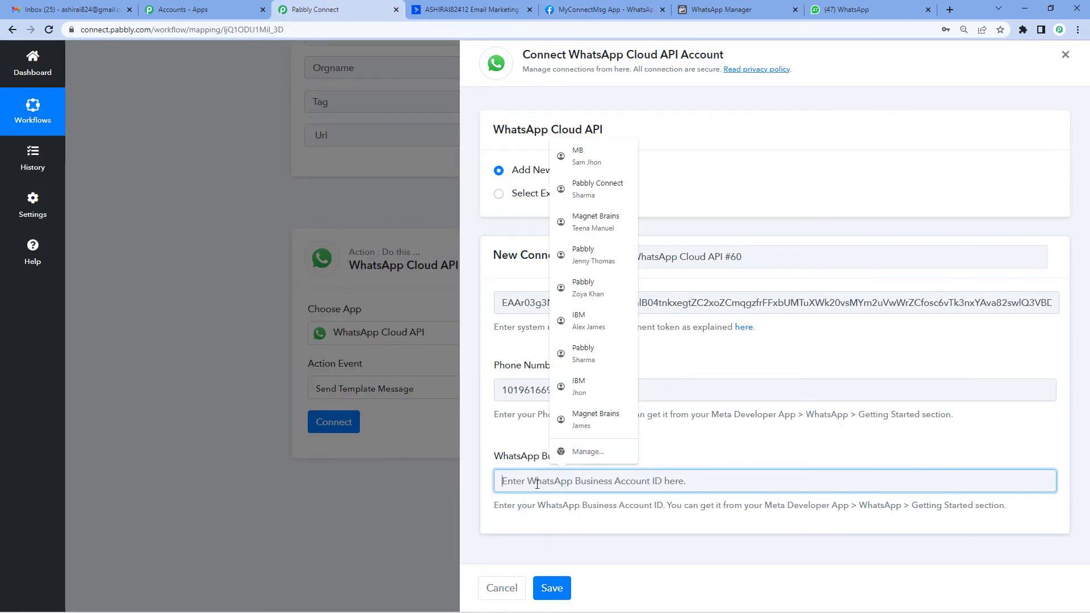
key("ctrl+v")
Save the WhatsApp connection, then search 'tag' and pick the tag_add template (en_US)
left_click(556, 589)
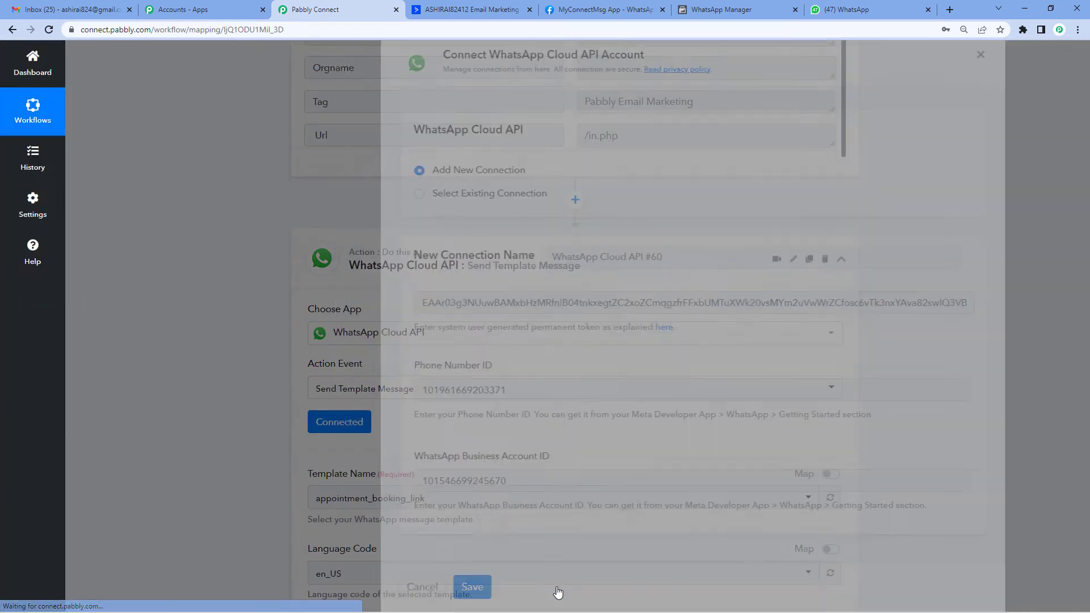
scroll(414, 360, "down", 1)
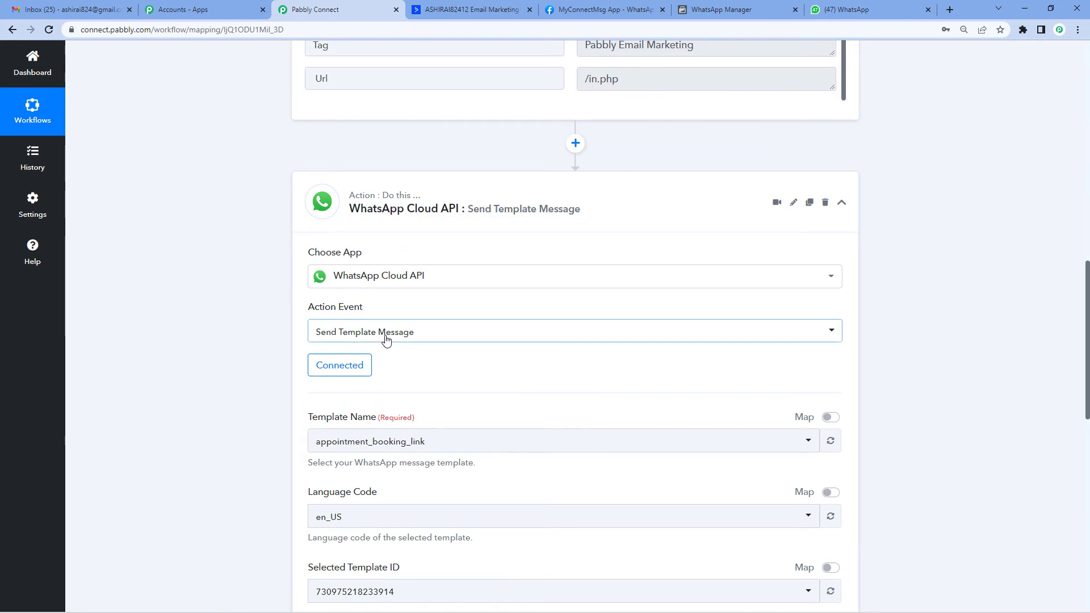
scroll(419, 341, "down", 1)
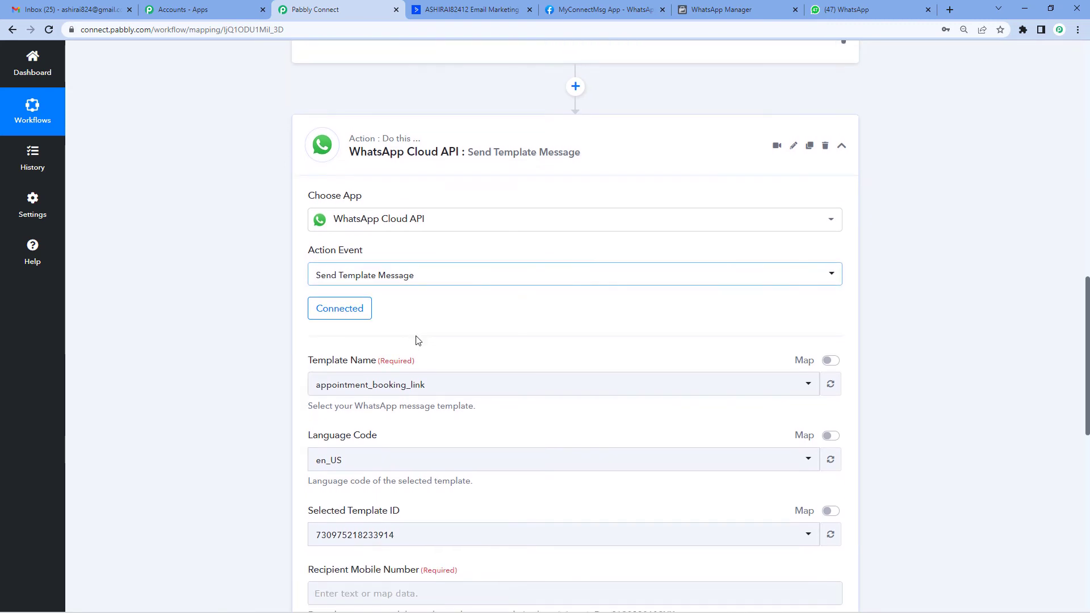
left_click(341, 391)
type("tag")
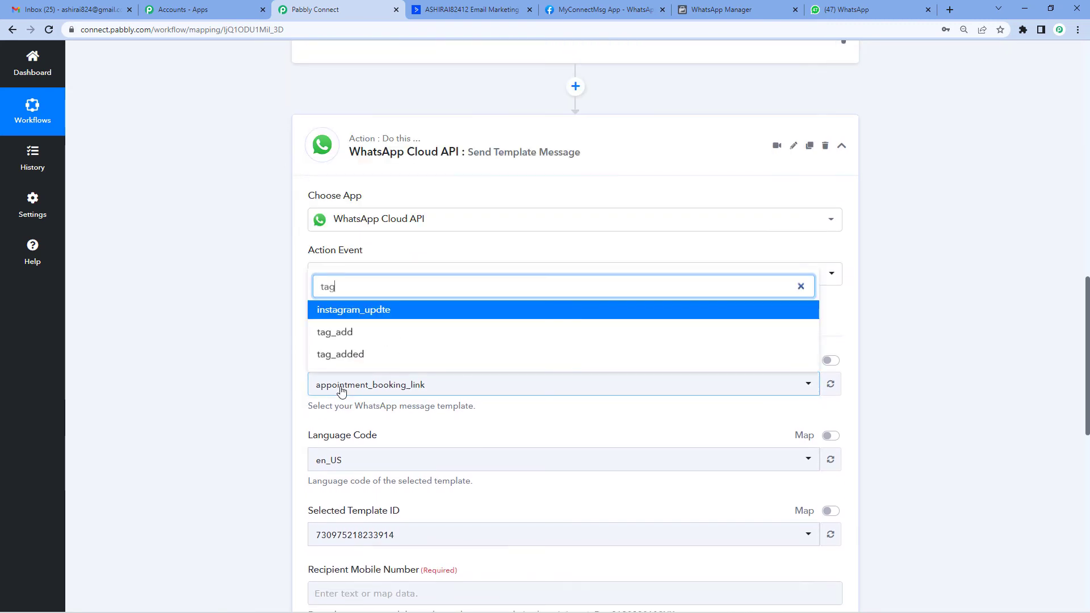
left_click(347, 334)
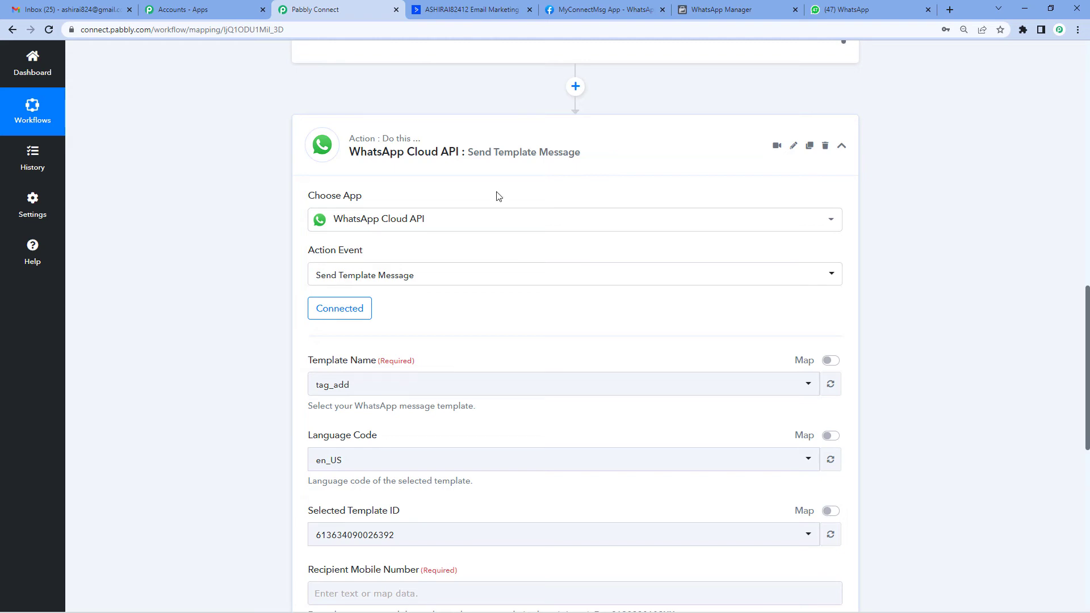
Find tag_add in WhatsApp Manager's templates and review its {{1}} name and {{2}} tag body placeholders
left_click(726, 6)
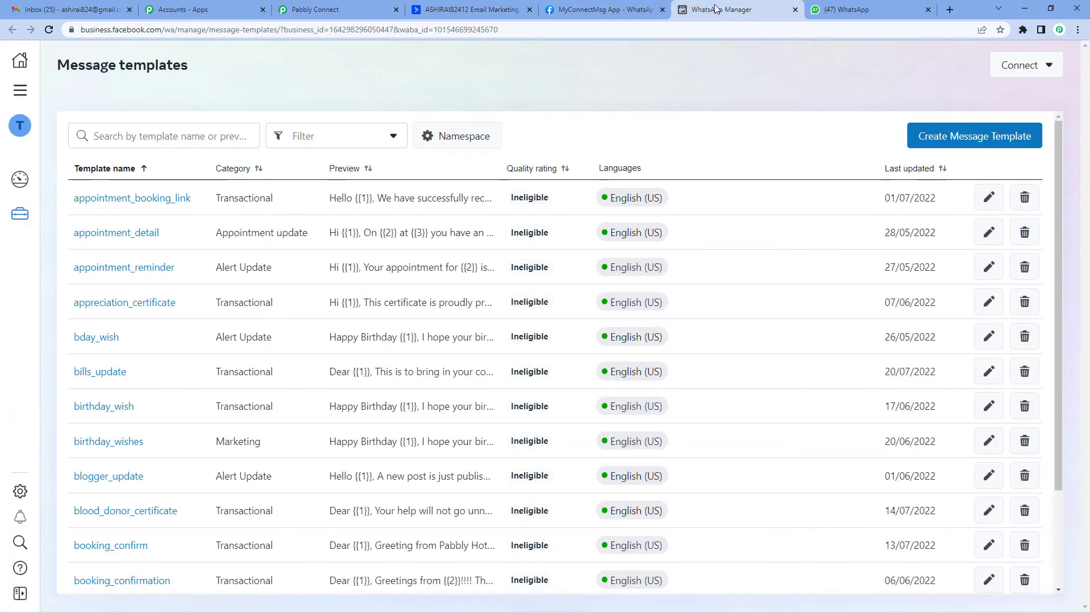
left_click(123, 136)
type("tag")
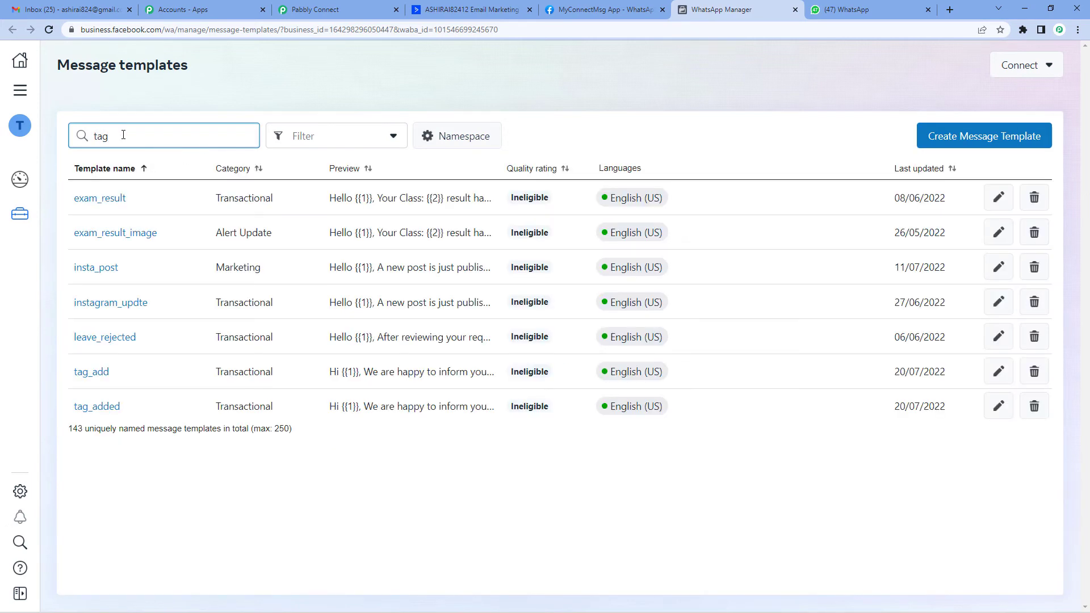
left_click(87, 372)
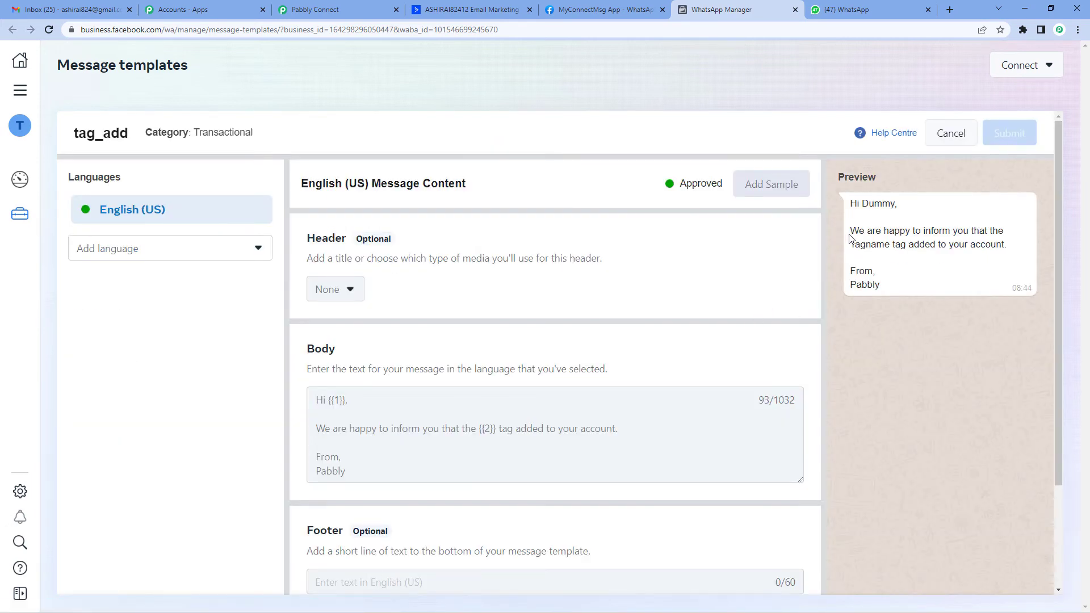
scroll(414, 443, "down", 2)
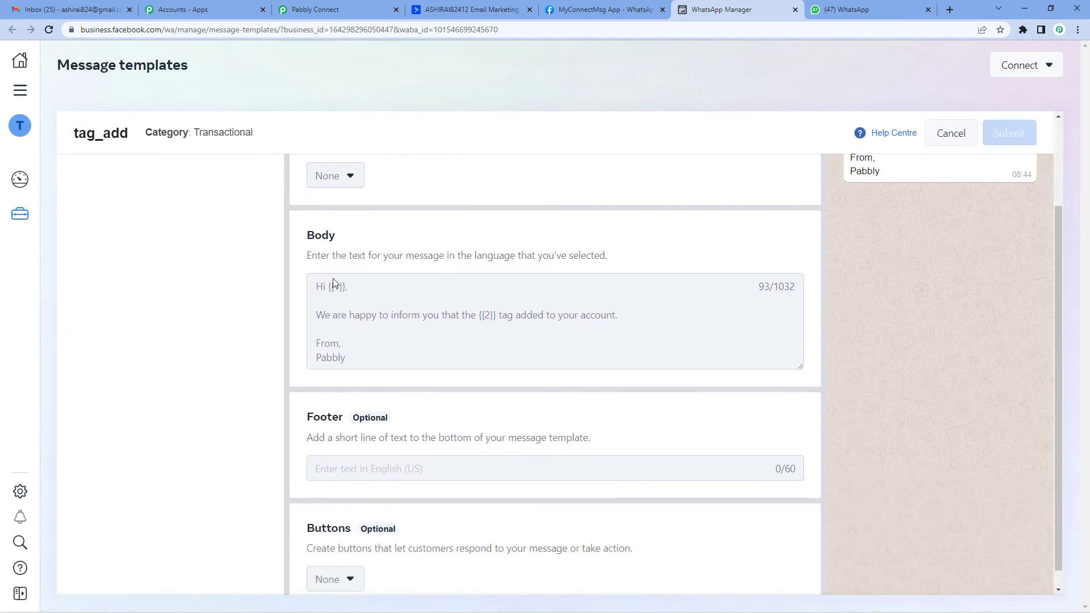
left_click_drag(333, 286, 612, 316)
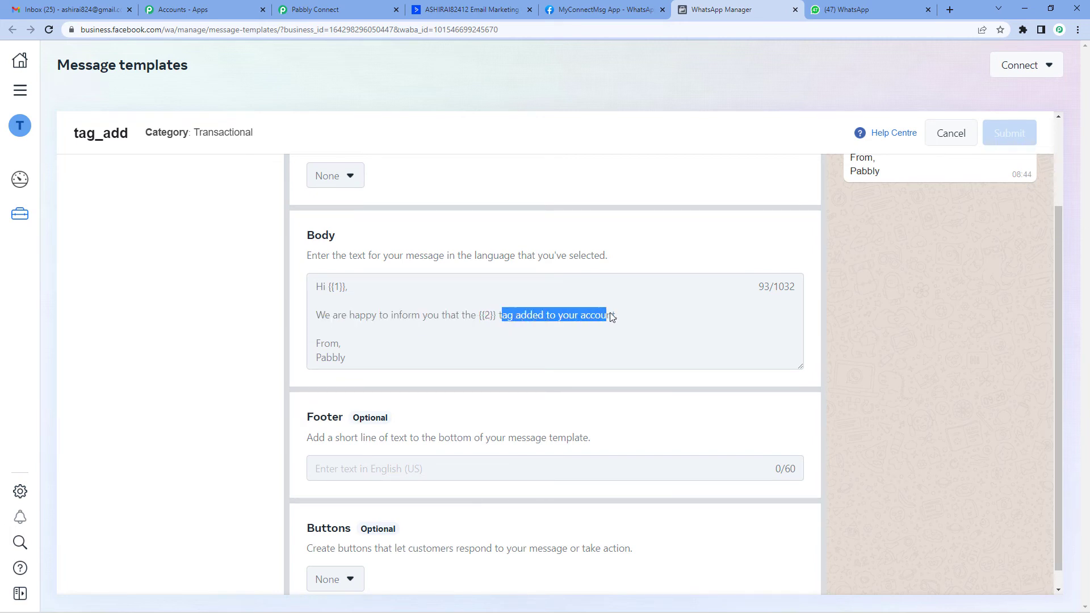
left_click_drag(329, 286, 355, 290)
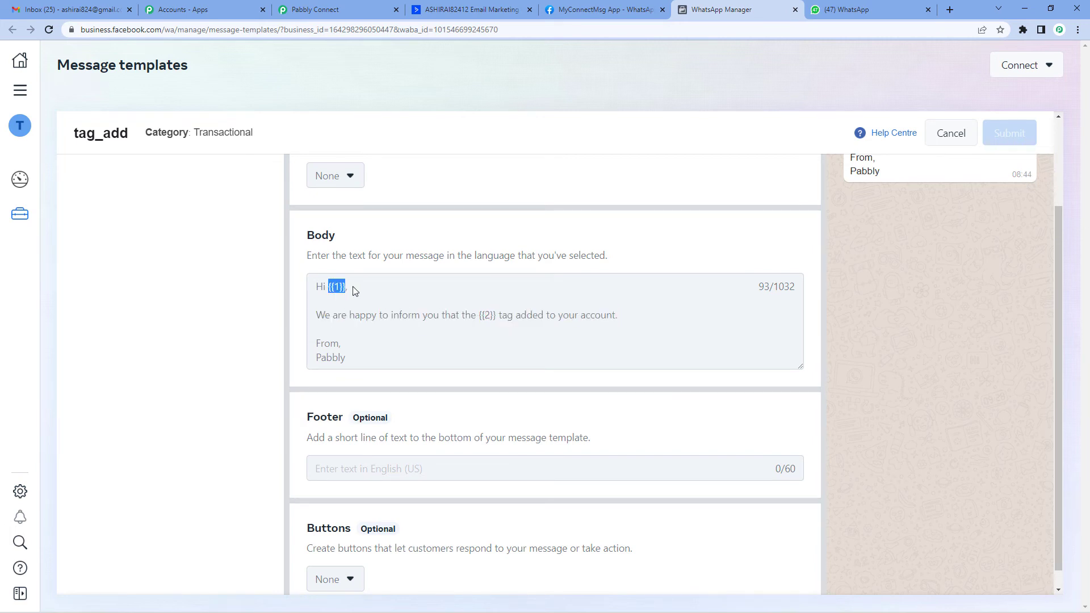
left_click(335, 301)
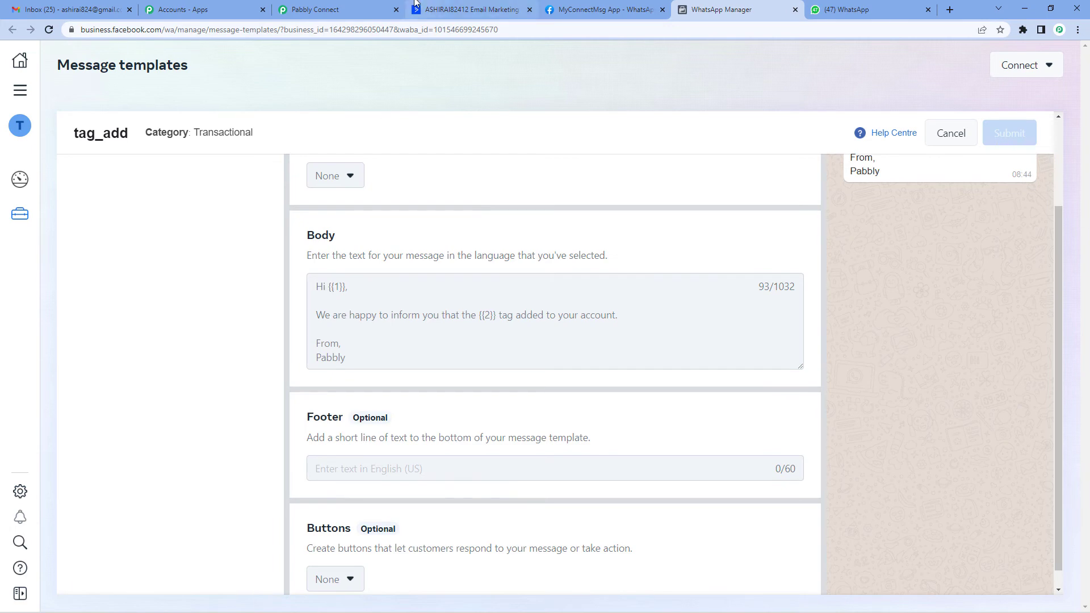
left_click(368, 5)
Map the ActiveCampaign Contact Phone as the Recipient Mobile Number
scroll(445, 297, "down", 5)
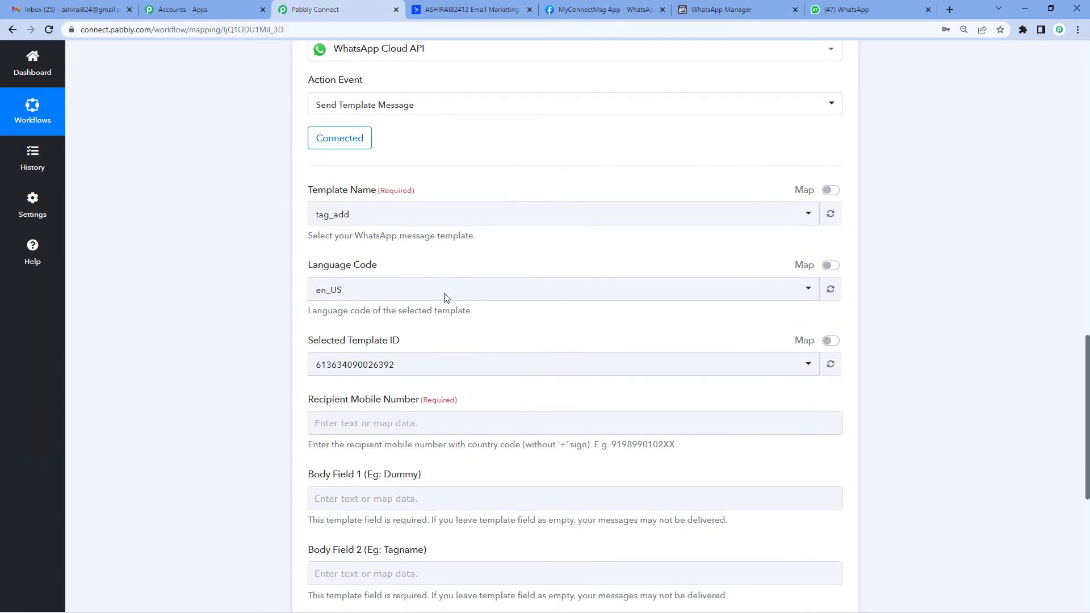
left_click(398, 310)
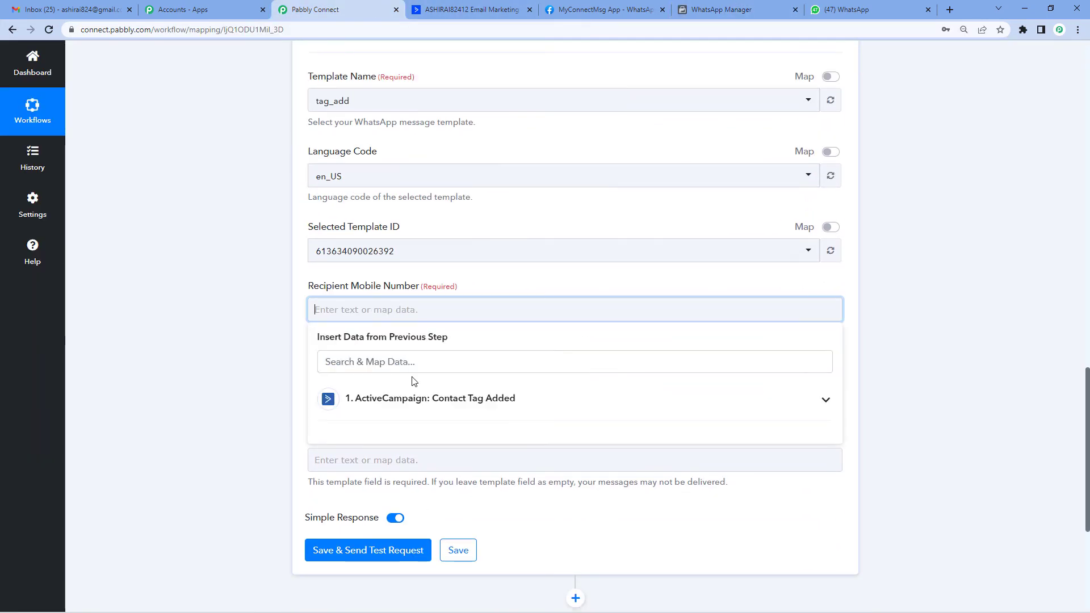
left_click(425, 399)
scroll(433, 423, "down", 3)
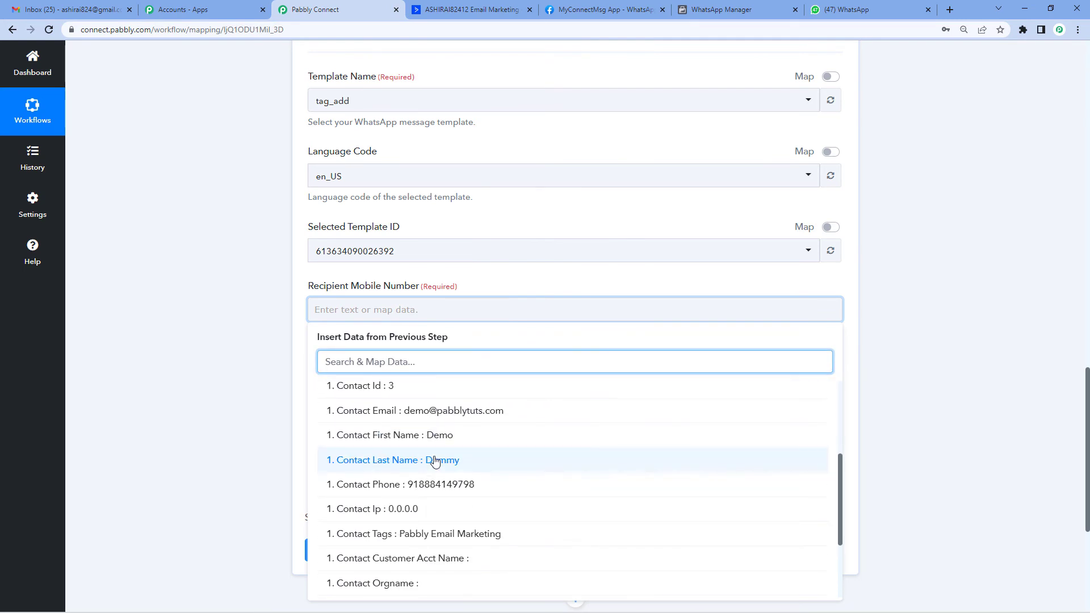
scroll(435, 462, "down", 1)
left_click(433, 428)
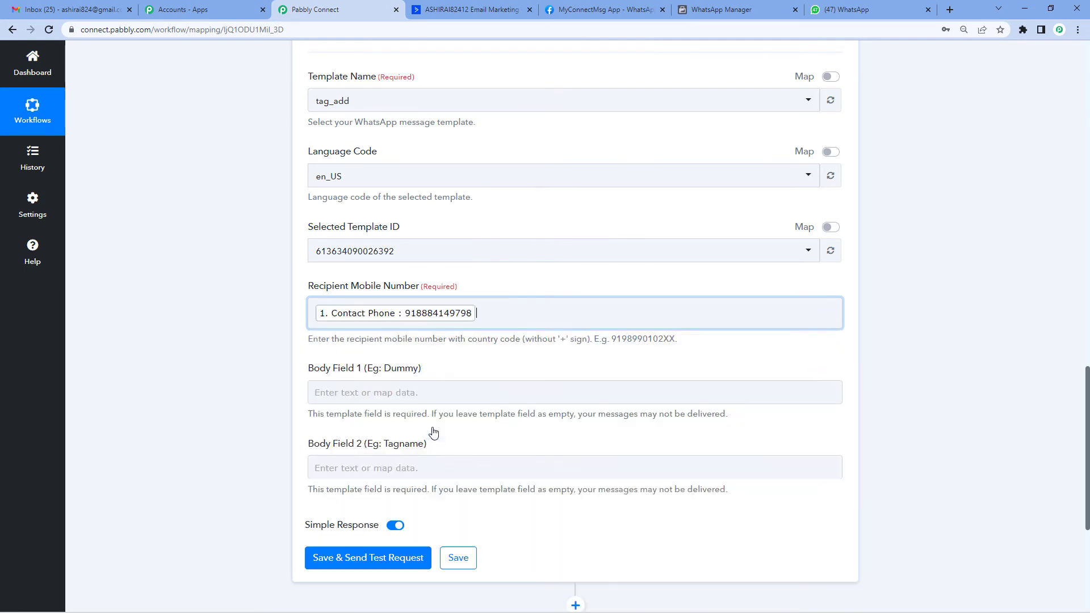
left_click(208, 340)
scroll(335, 280, "down", 2)
left_click_drag(314, 255, 404, 257)
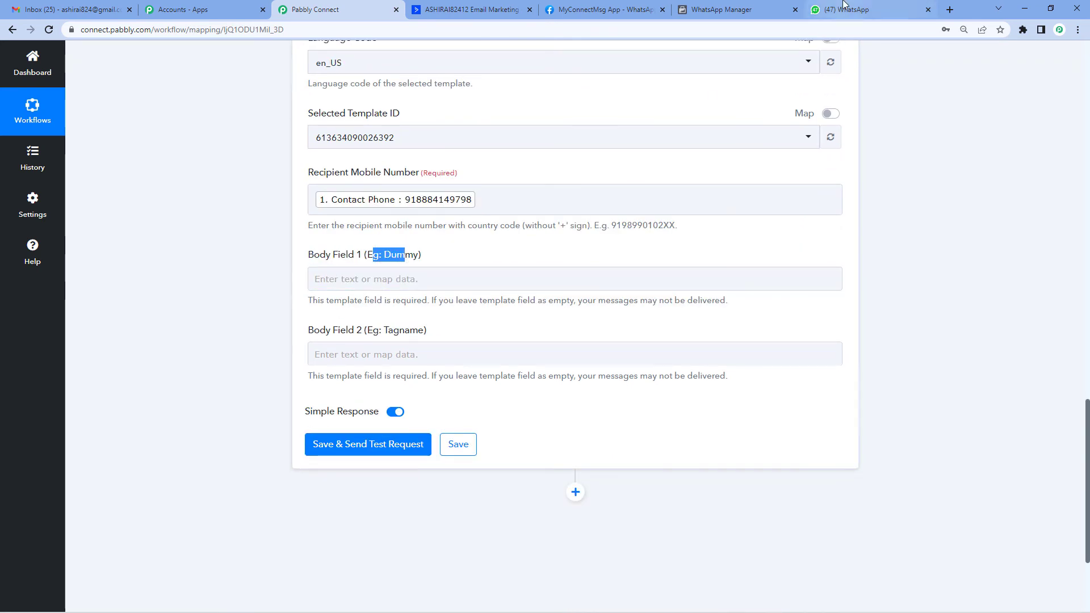
Check the template body's {{1}} placeholder in WhatsApp Manager
left_click(736, 5)
scroll(502, 353, "up", 3)
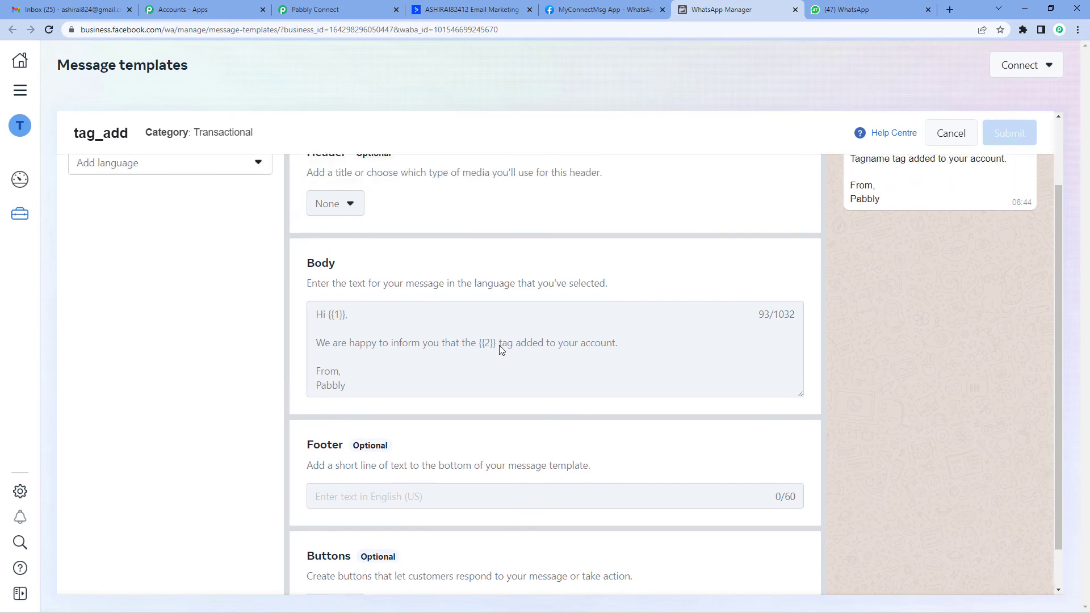
left_click_drag(328, 408, 351, 404)
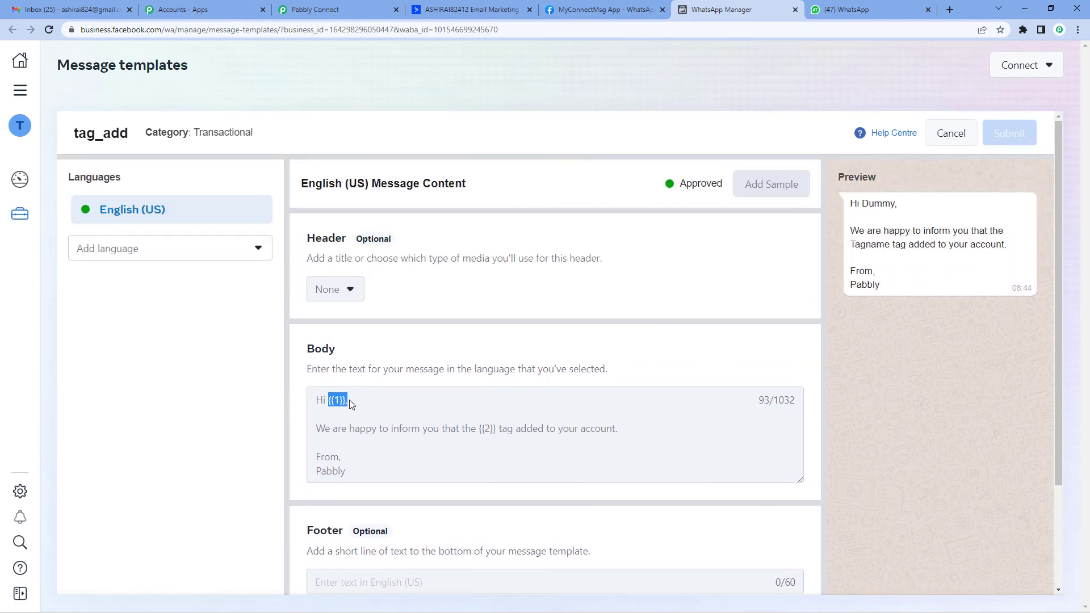
left_click(332, 6)
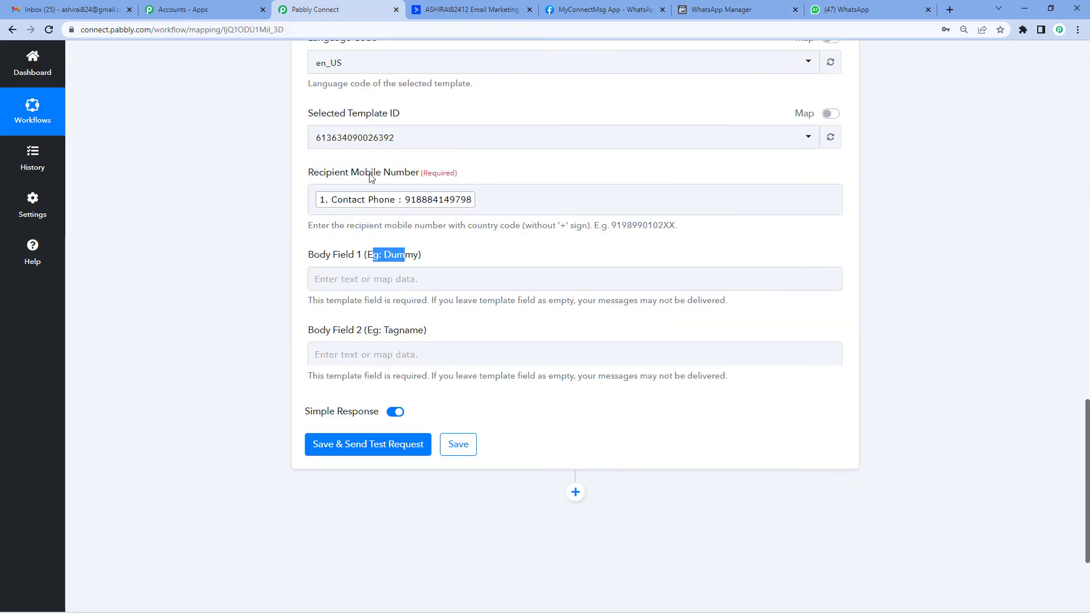
Fill Body Field 1 with the contact's First Name and Last Name from ActiveCampaign
left_click(355, 283)
left_click(414, 367)
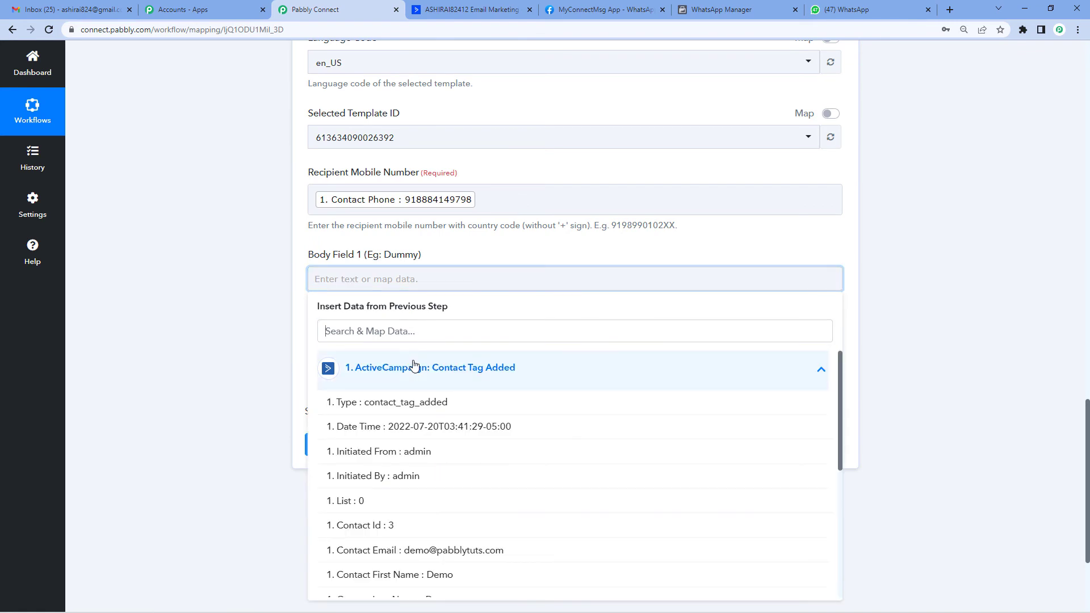
scroll(482, 409, "down", 3)
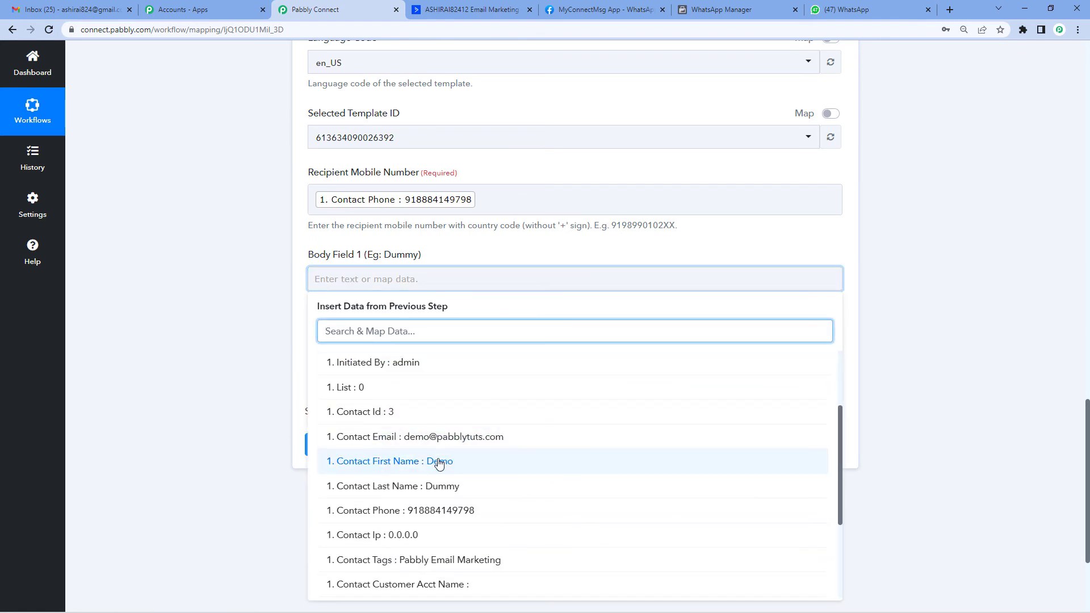
left_click(442, 460)
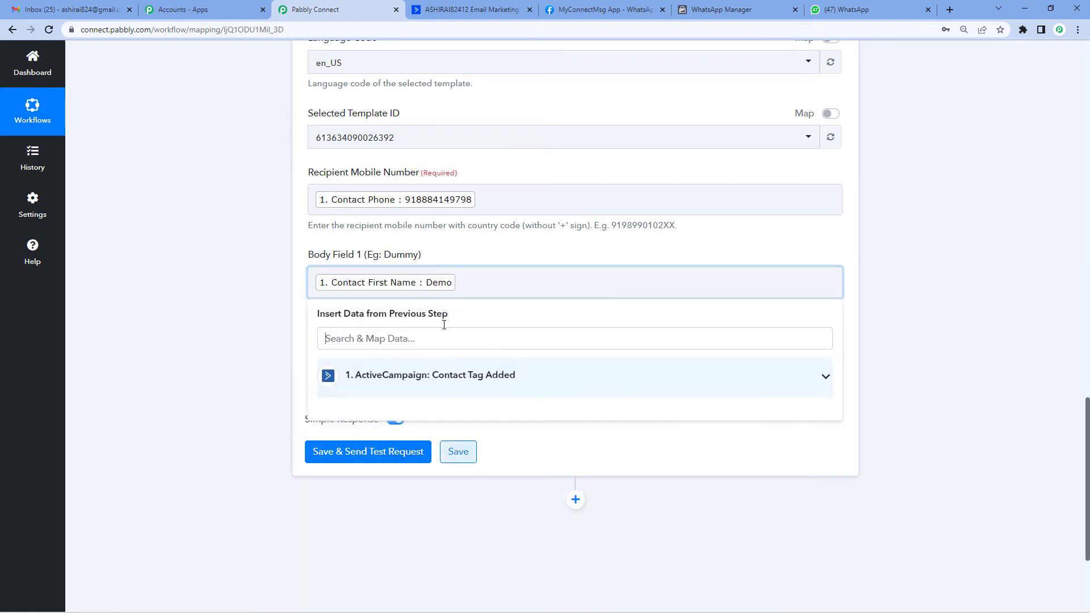
left_click(435, 374)
scroll(464, 469, "down", 3)
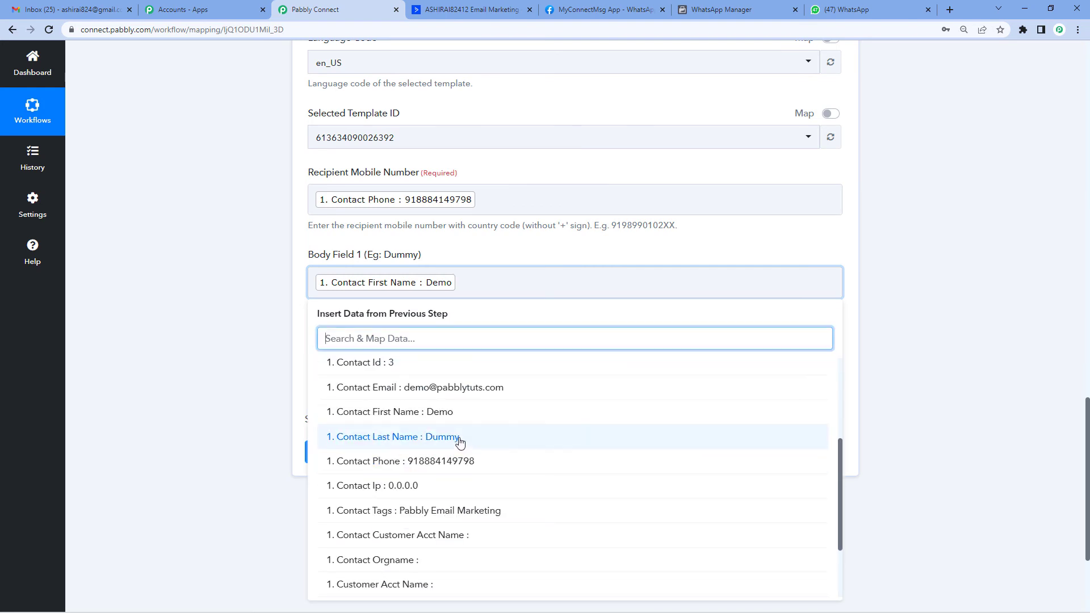
left_click(463, 441)
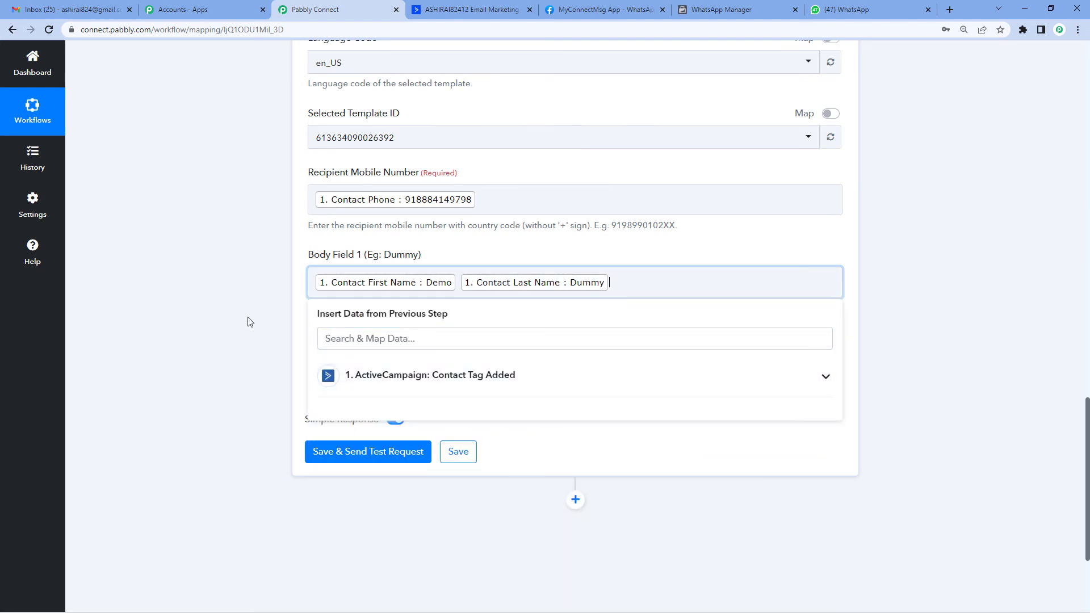
left_click(225, 325)
left_click_drag(319, 341, 374, 361)
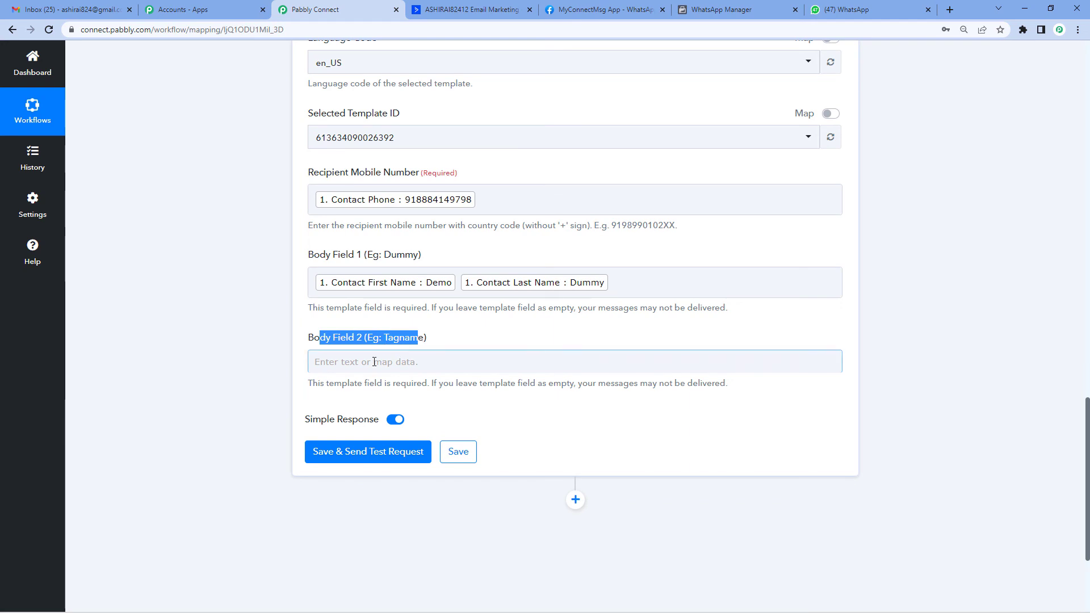
left_click(734, 7)
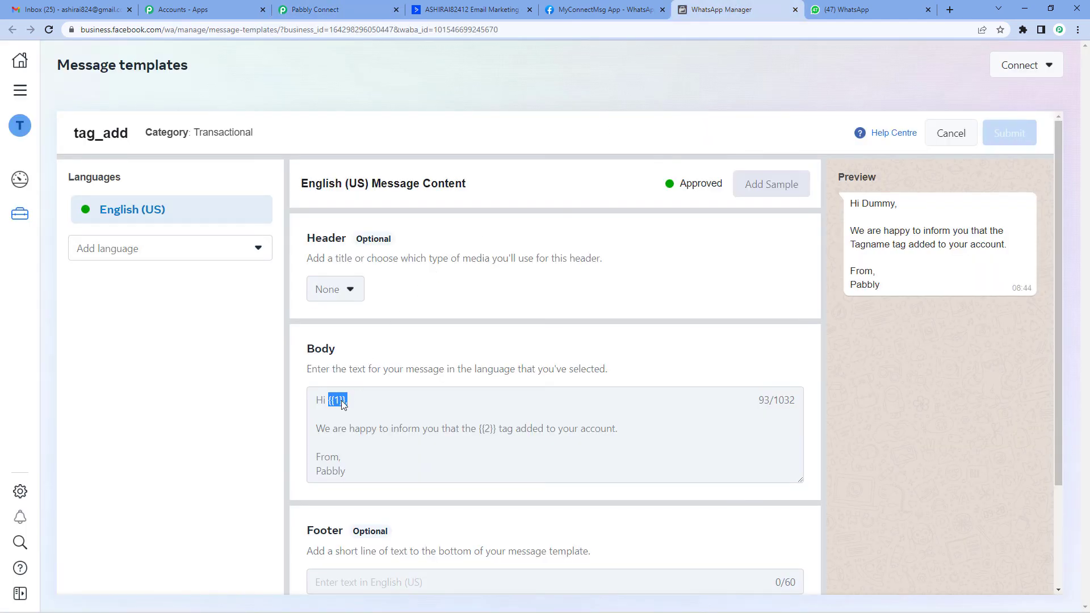
left_click_drag(322, 428, 629, 431)
left_click(484, 445)
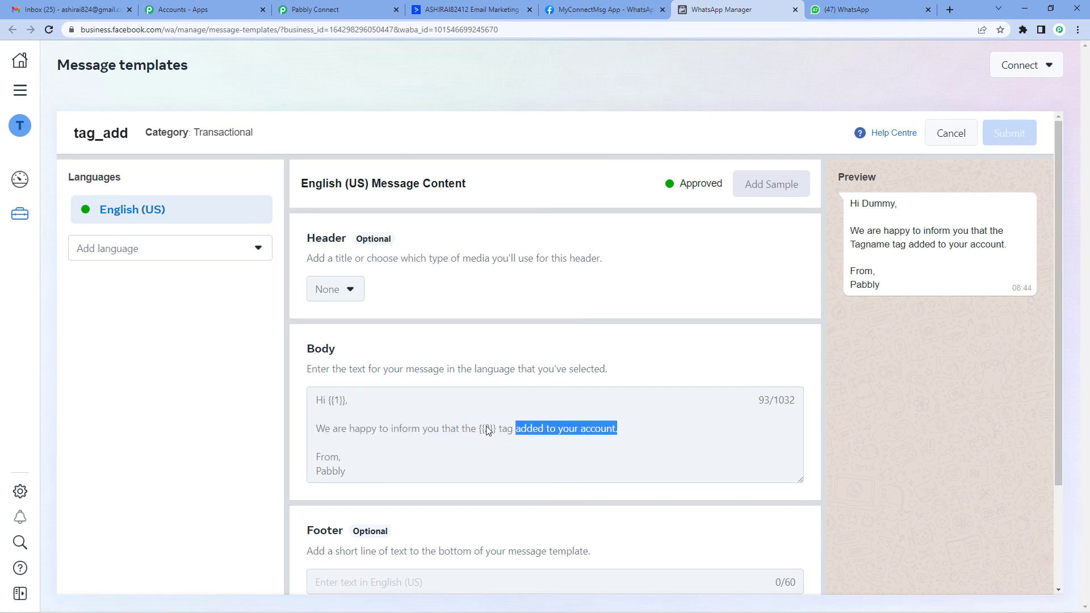
left_click_drag(479, 432, 496, 432)
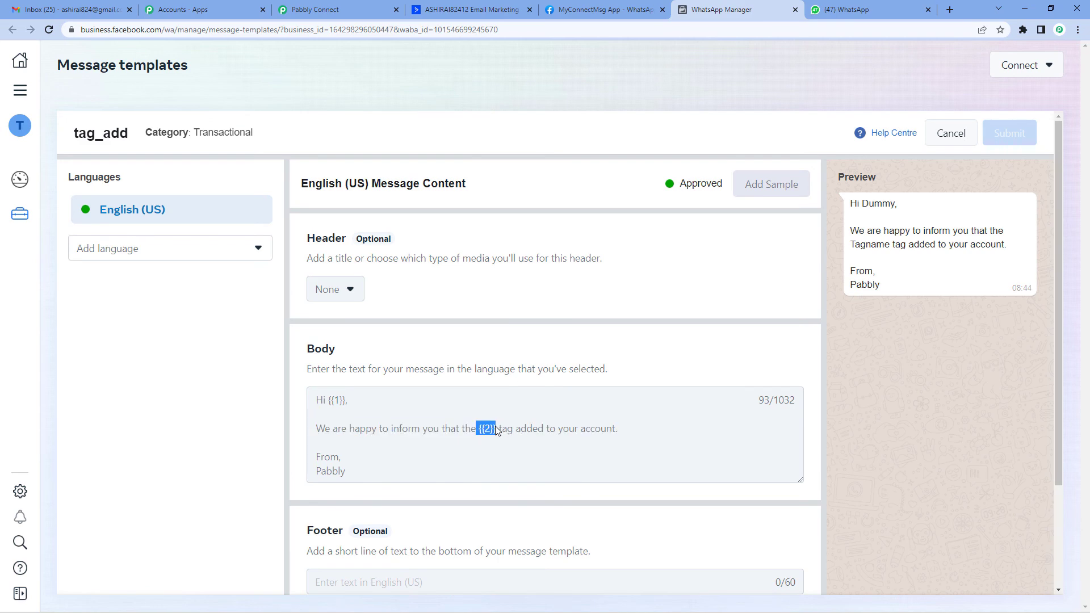
Map the ActiveCampaign Contact Tags into Body Field 2
left_click(335, 9)
left_click(358, 358)
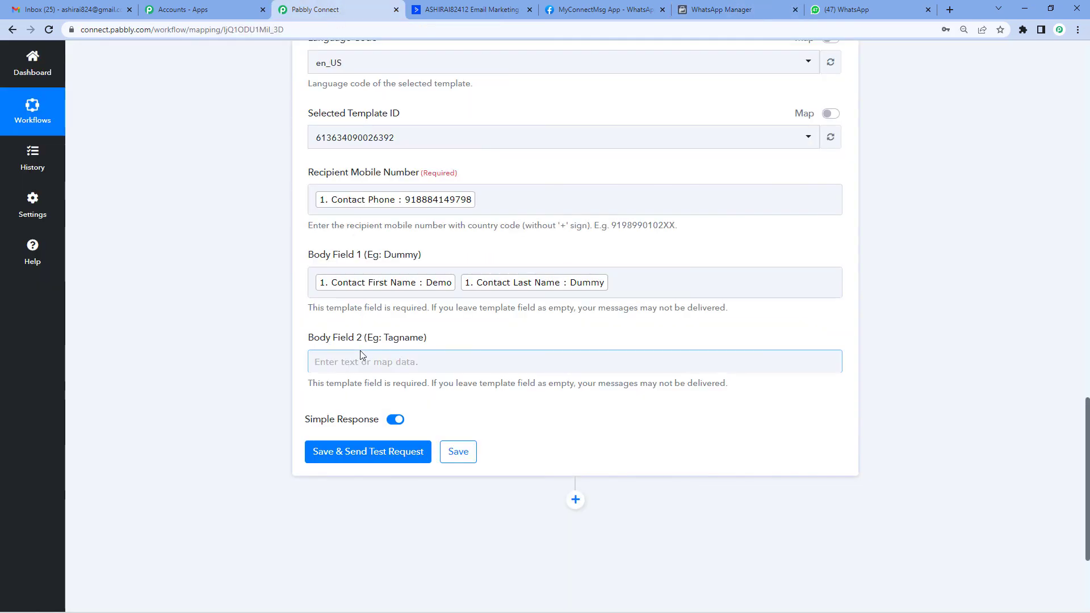
scroll(369, 355, "down", 2)
left_click(386, 339)
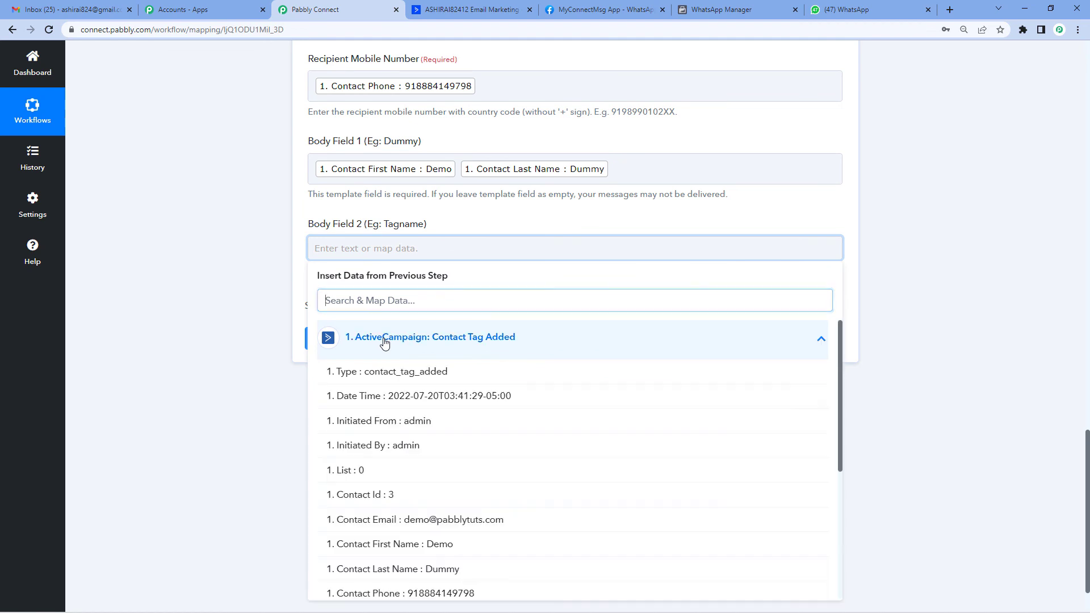
scroll(448, 454, "down", 4)
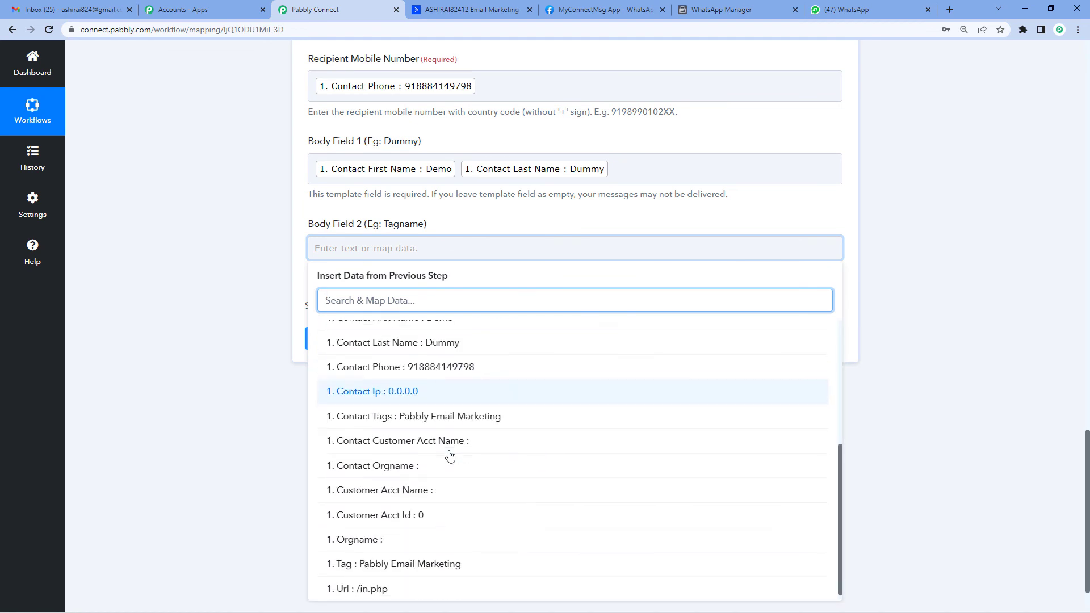
left_click(460, 420)
left_click(214, 295)
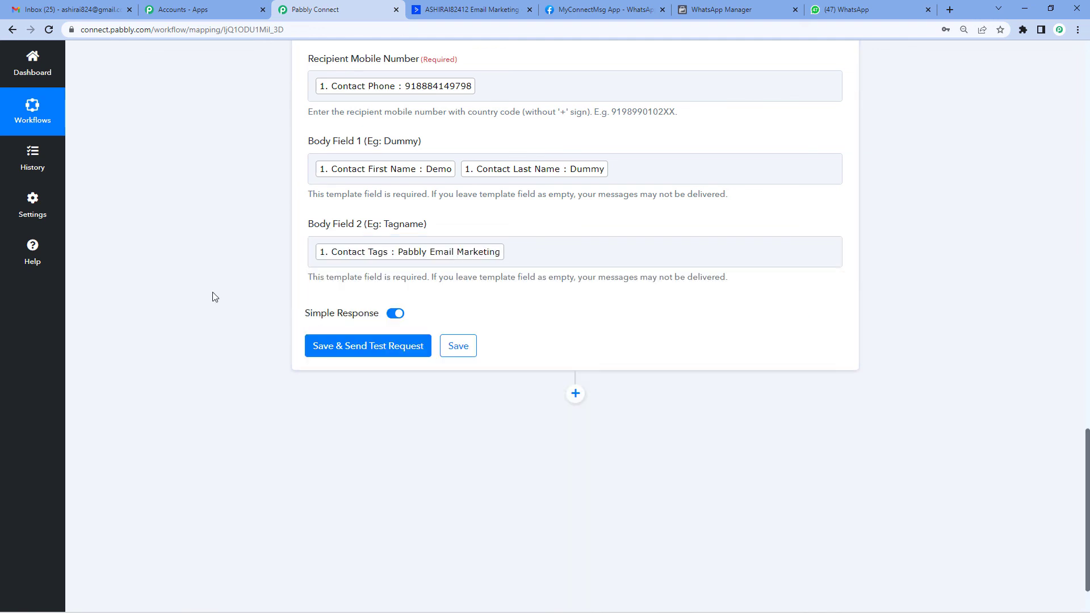
Save and send a test request, confirming it succeeds, then check WhatsApp
left_click(375, 352)
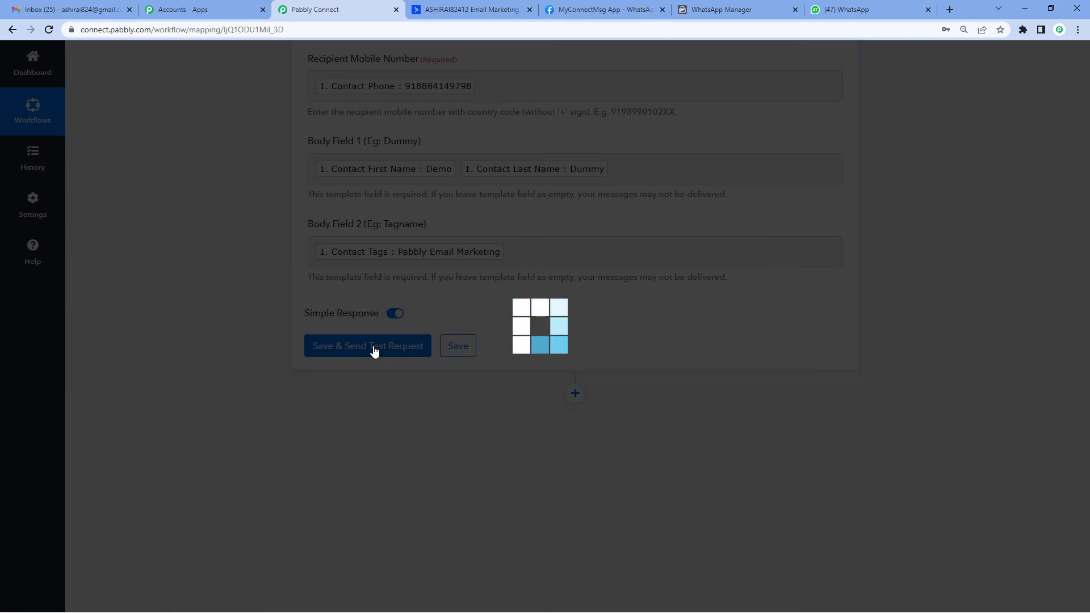
scroll(542, 351, "down", 2)
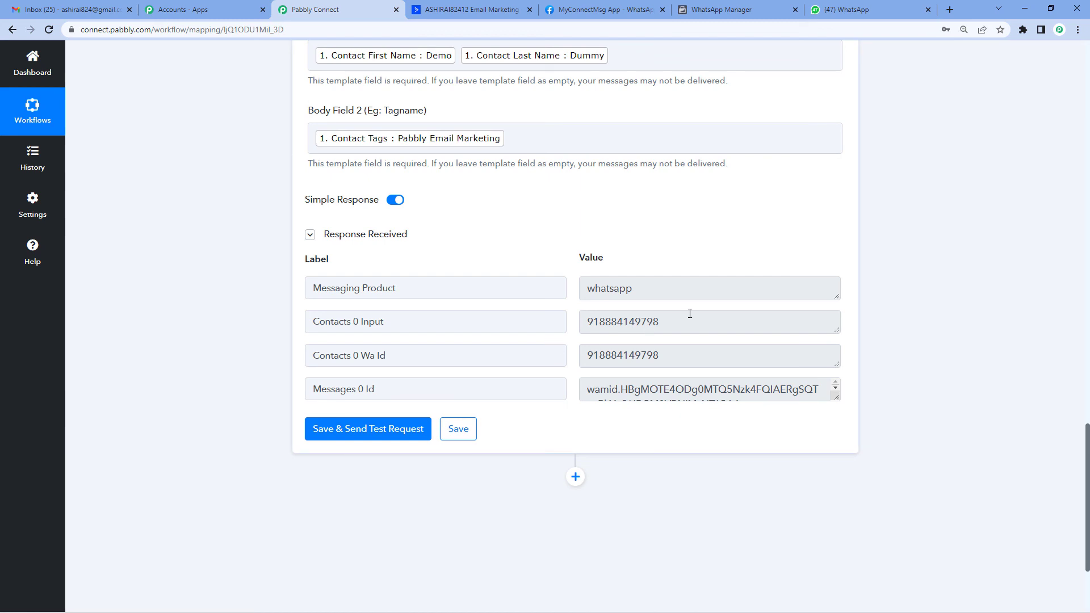
scroll(690, 313, "up", 3)
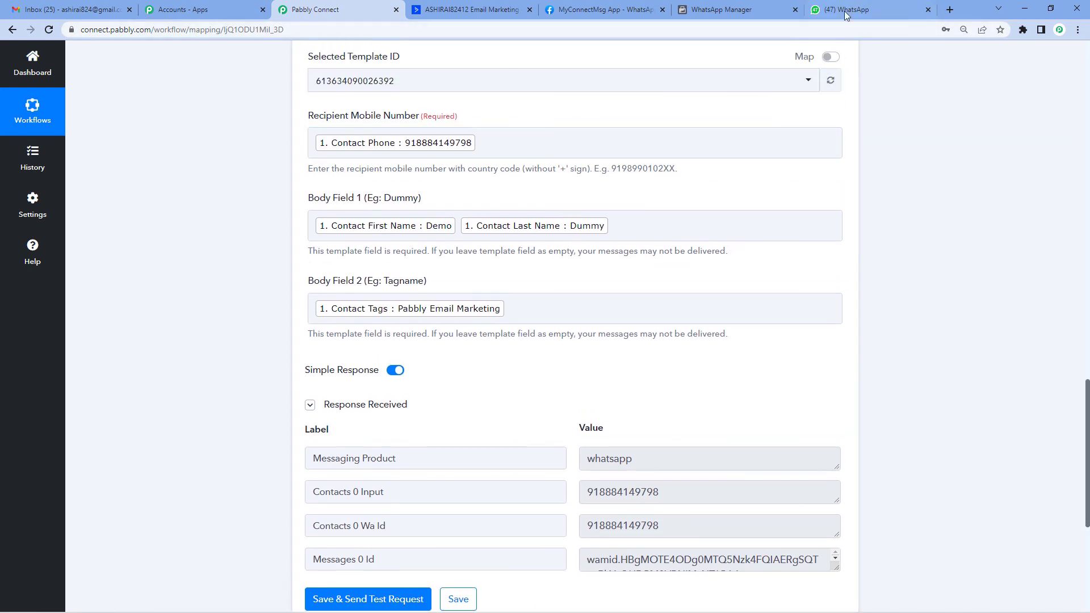
left_click(844, 12)
Confirm the Pabbly chat message shows the contact's full name and the Pabbly Email Marketing tag
left_click(148, 227)
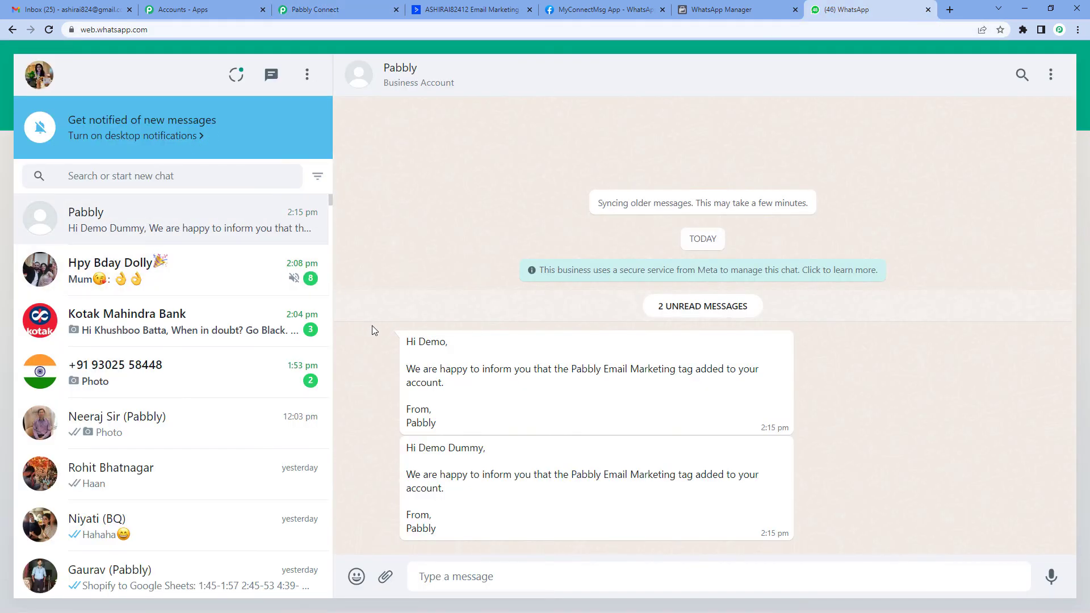
left_click_drag(419, 448, 484, 450)
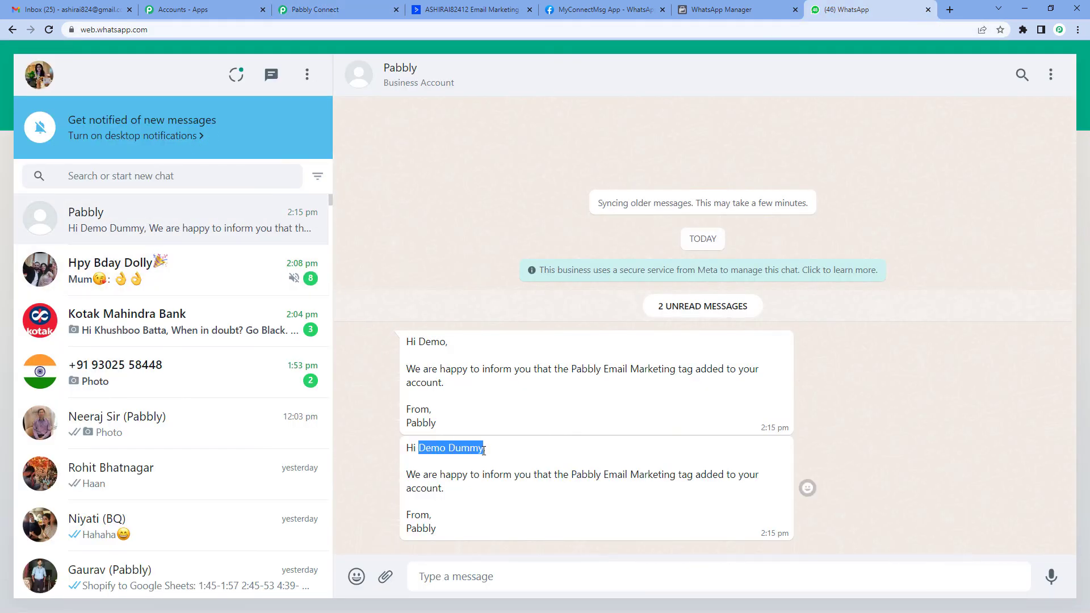
left_click_drag(416, 448, 484, 447)
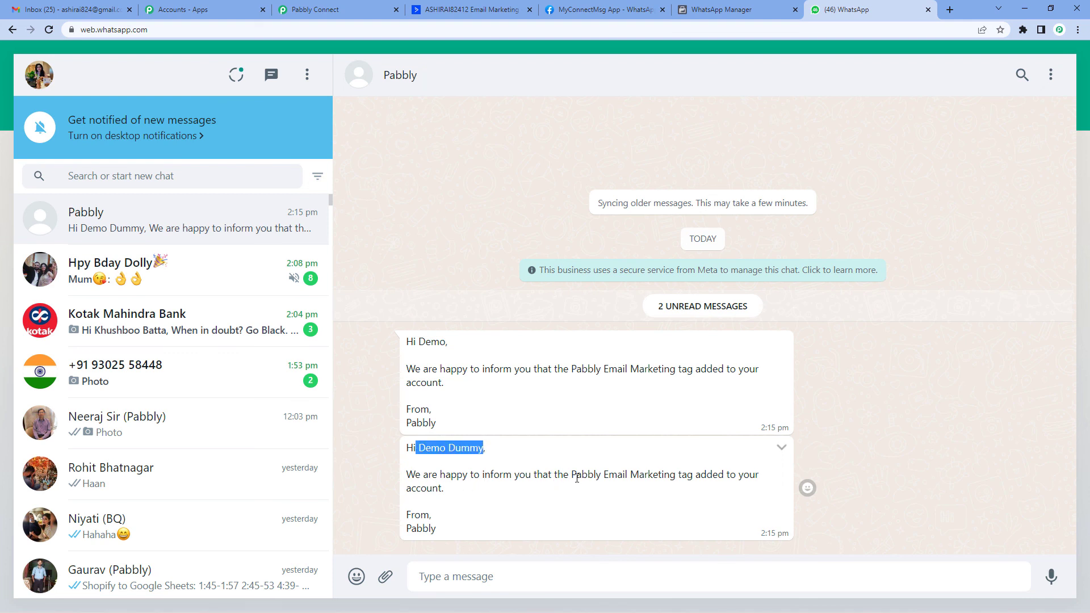
left_click_drag(572, 474, 676, 479)
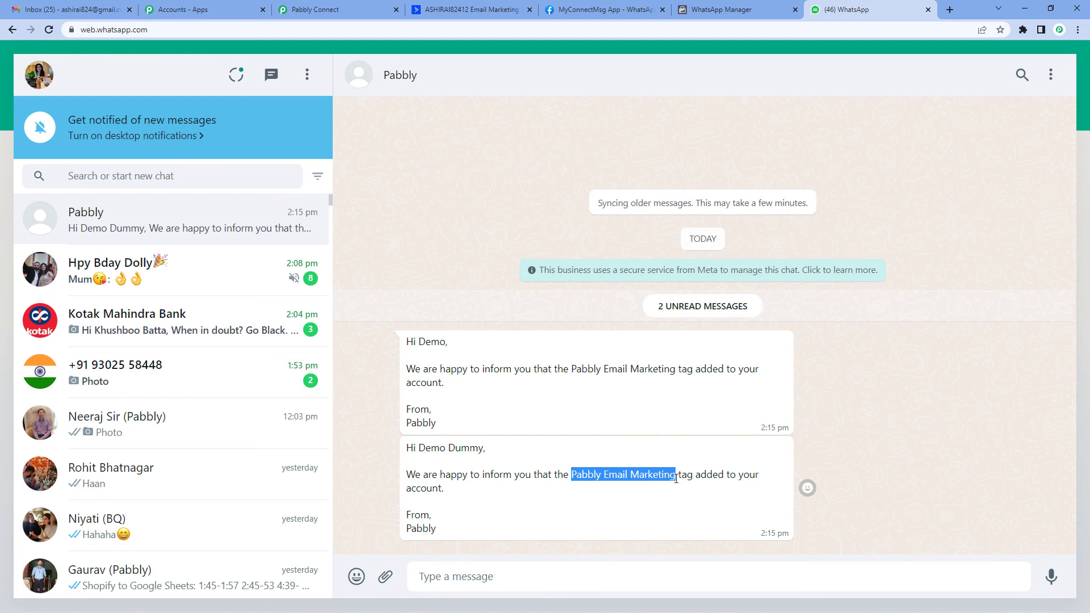
left_click_drag(603, 475, 672, 476)
left_click_drag(679, 473, 763, 476)
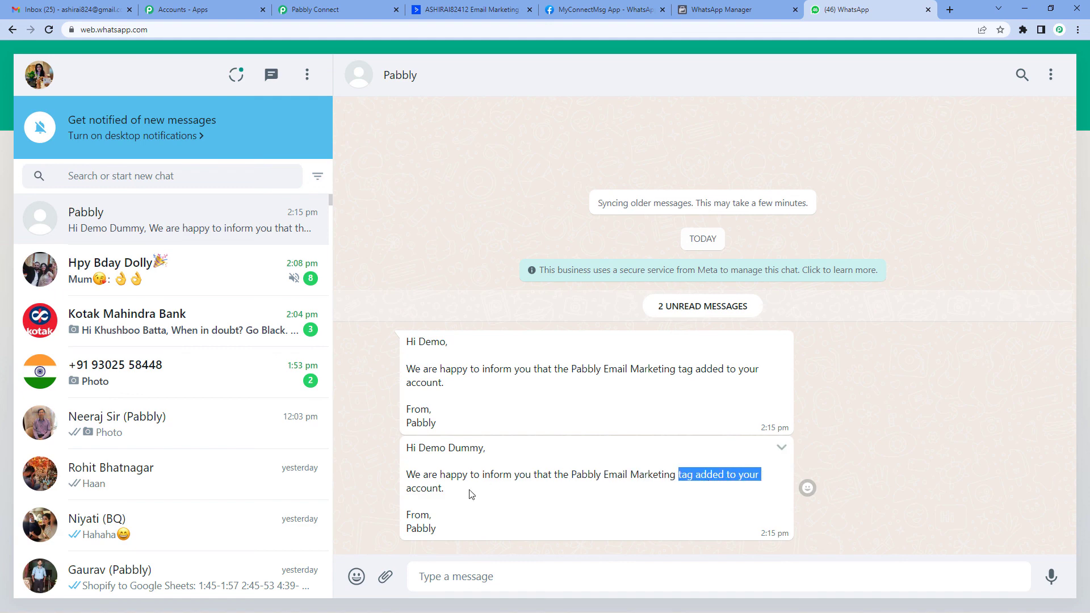
left_click(430, 494)
left_click(315, 10)
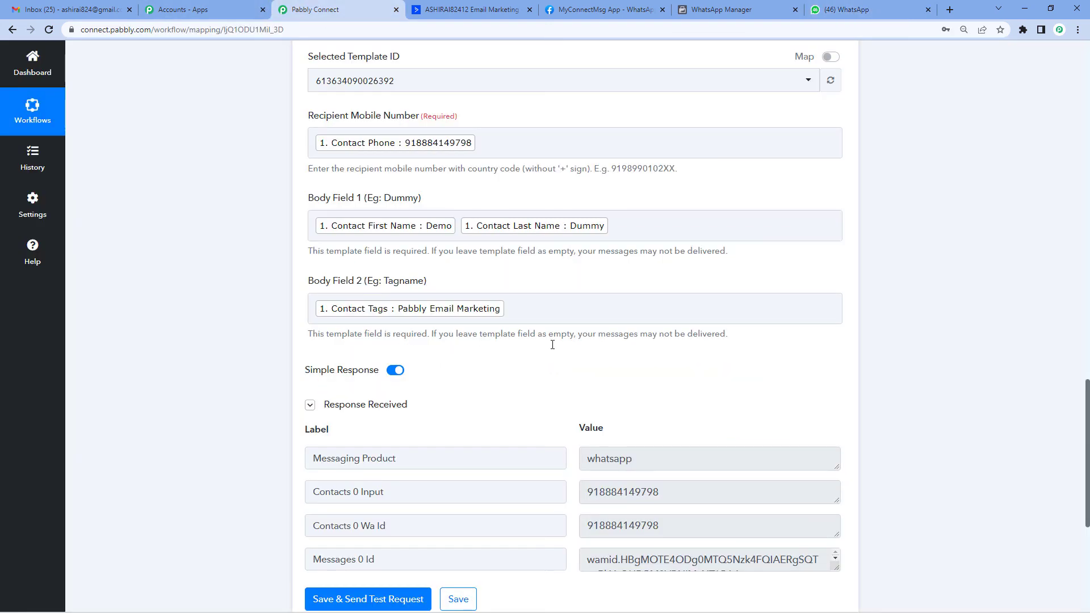